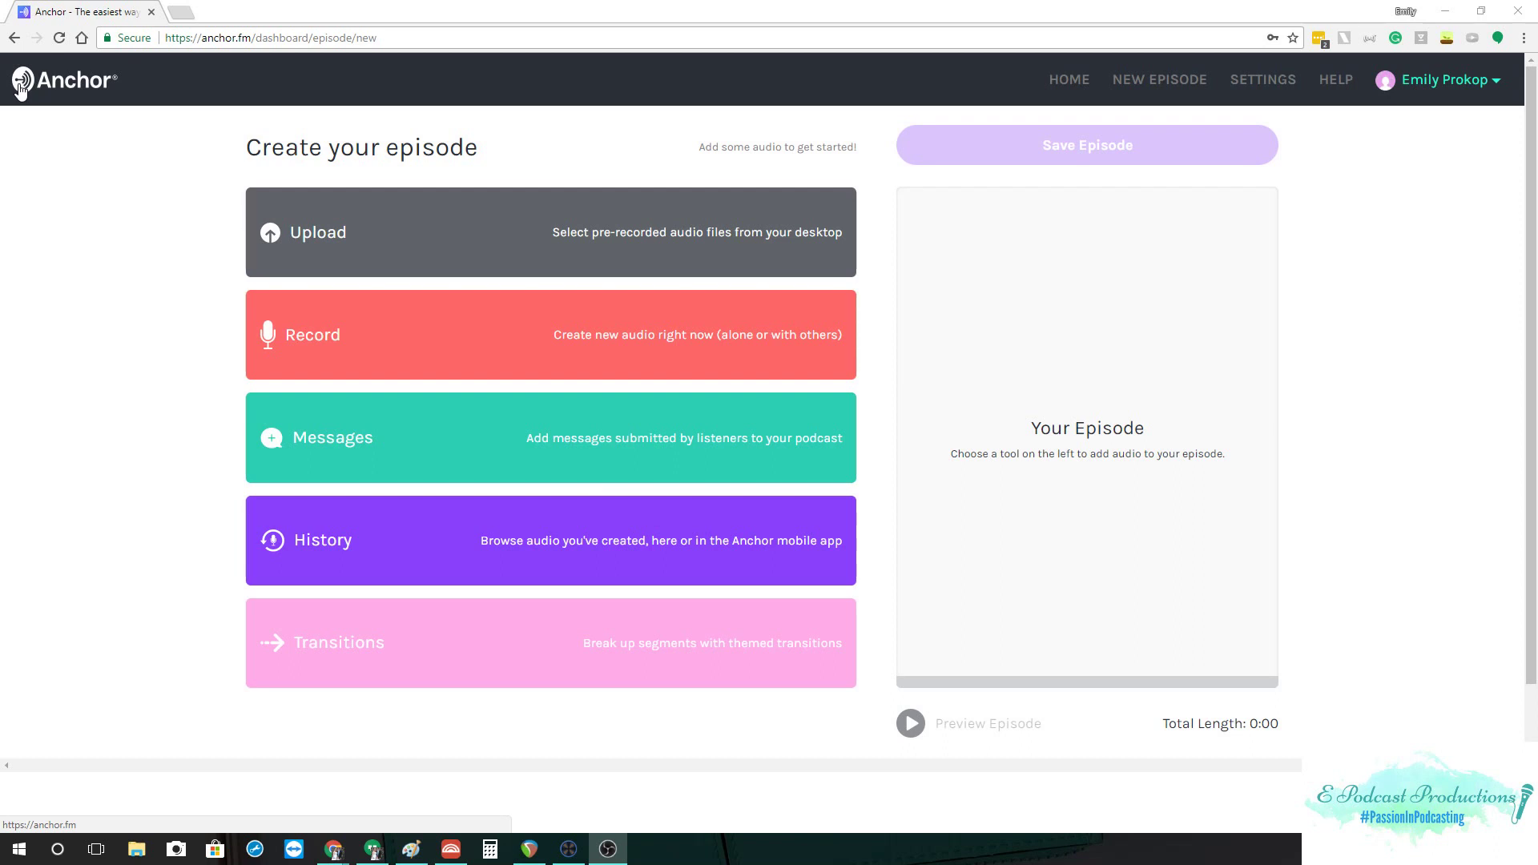
# Upload Test Podcast.mp3 from the computer into the Anchor episode
pyautogui.click(577, 227)
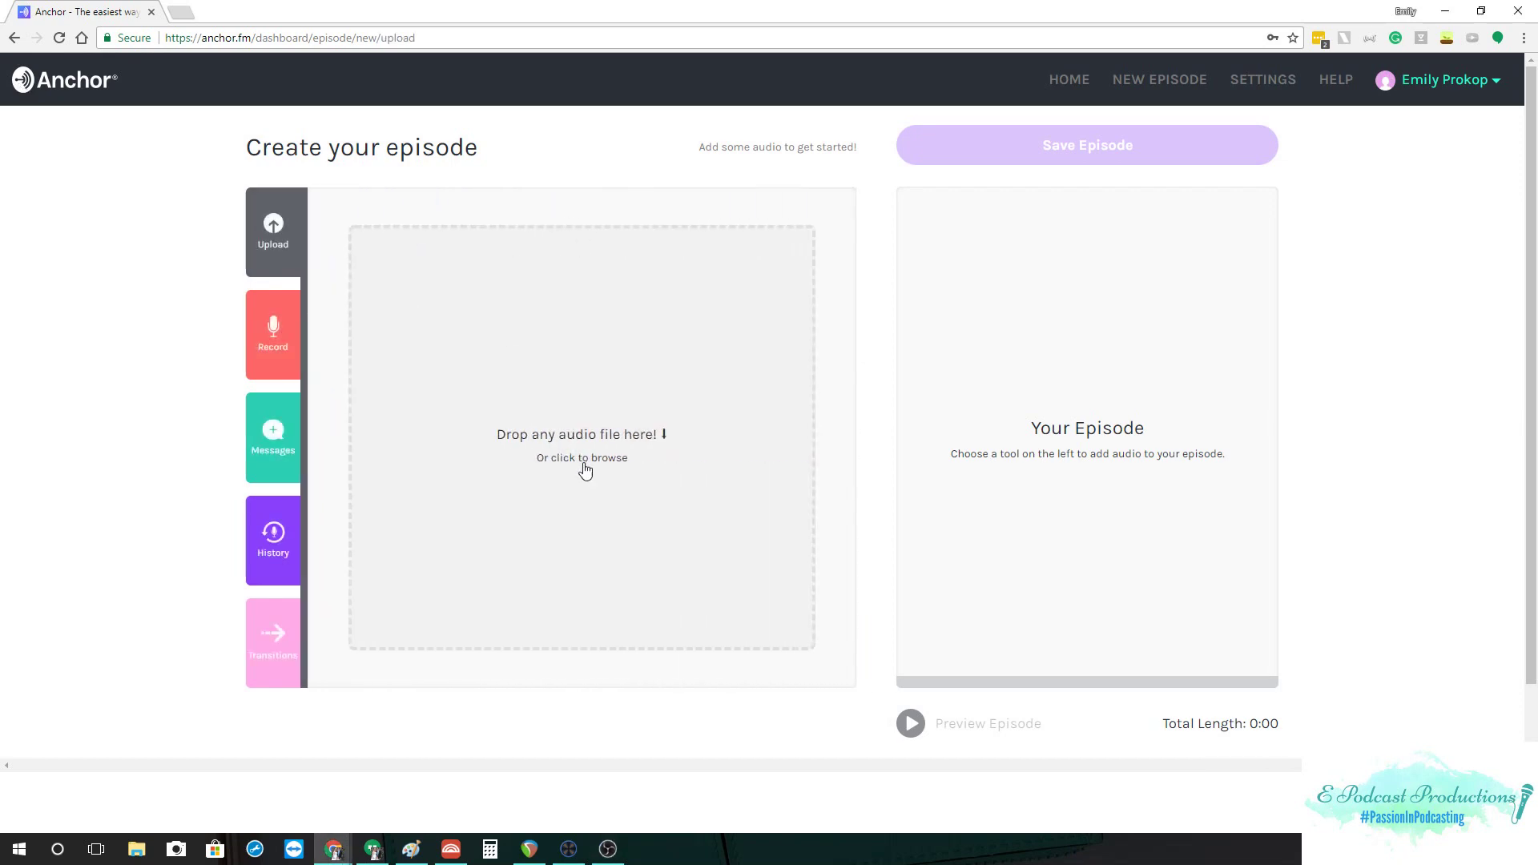
pyautogui.click(602, 455)
pyautogui.doubleClick(202, 112)
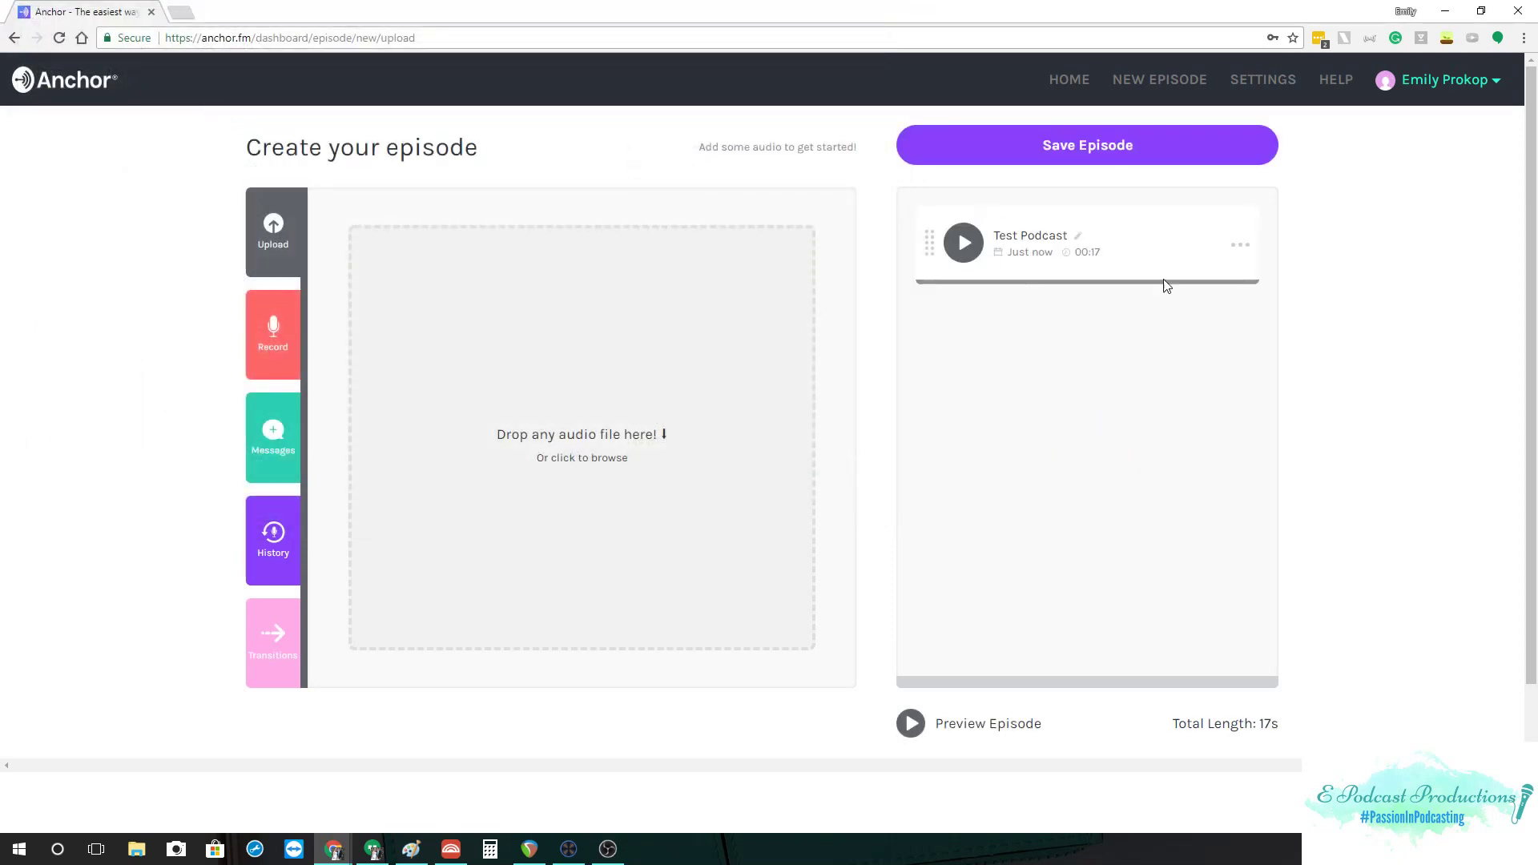
# Play and stop the 17-second clip to check it, then browse the transitions
pyautogui.click(965, 244)
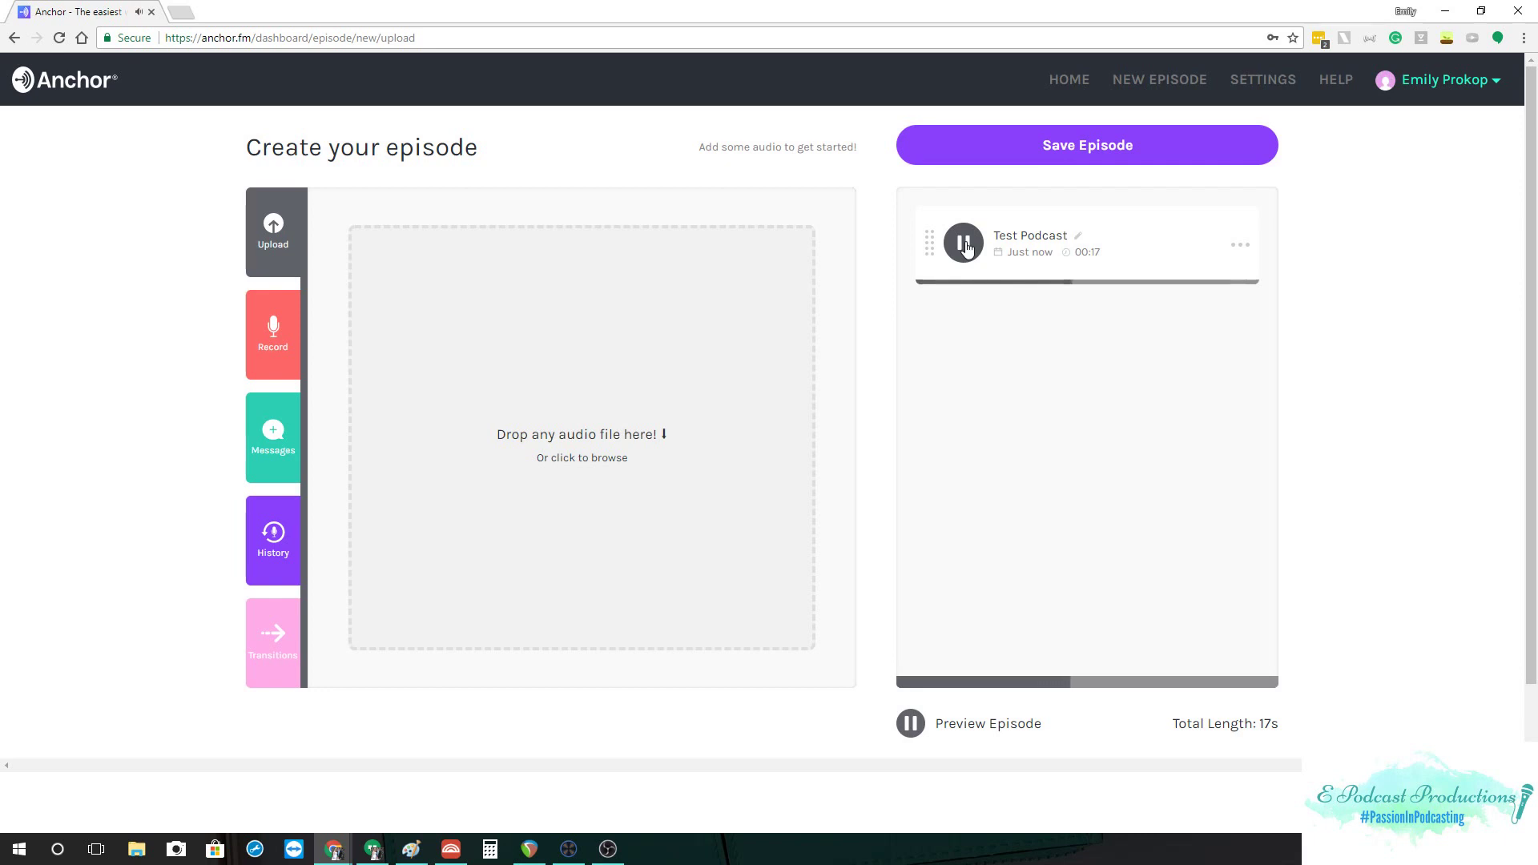
pyautogui.click(967, 247)
pyautogui.click(272, 641)
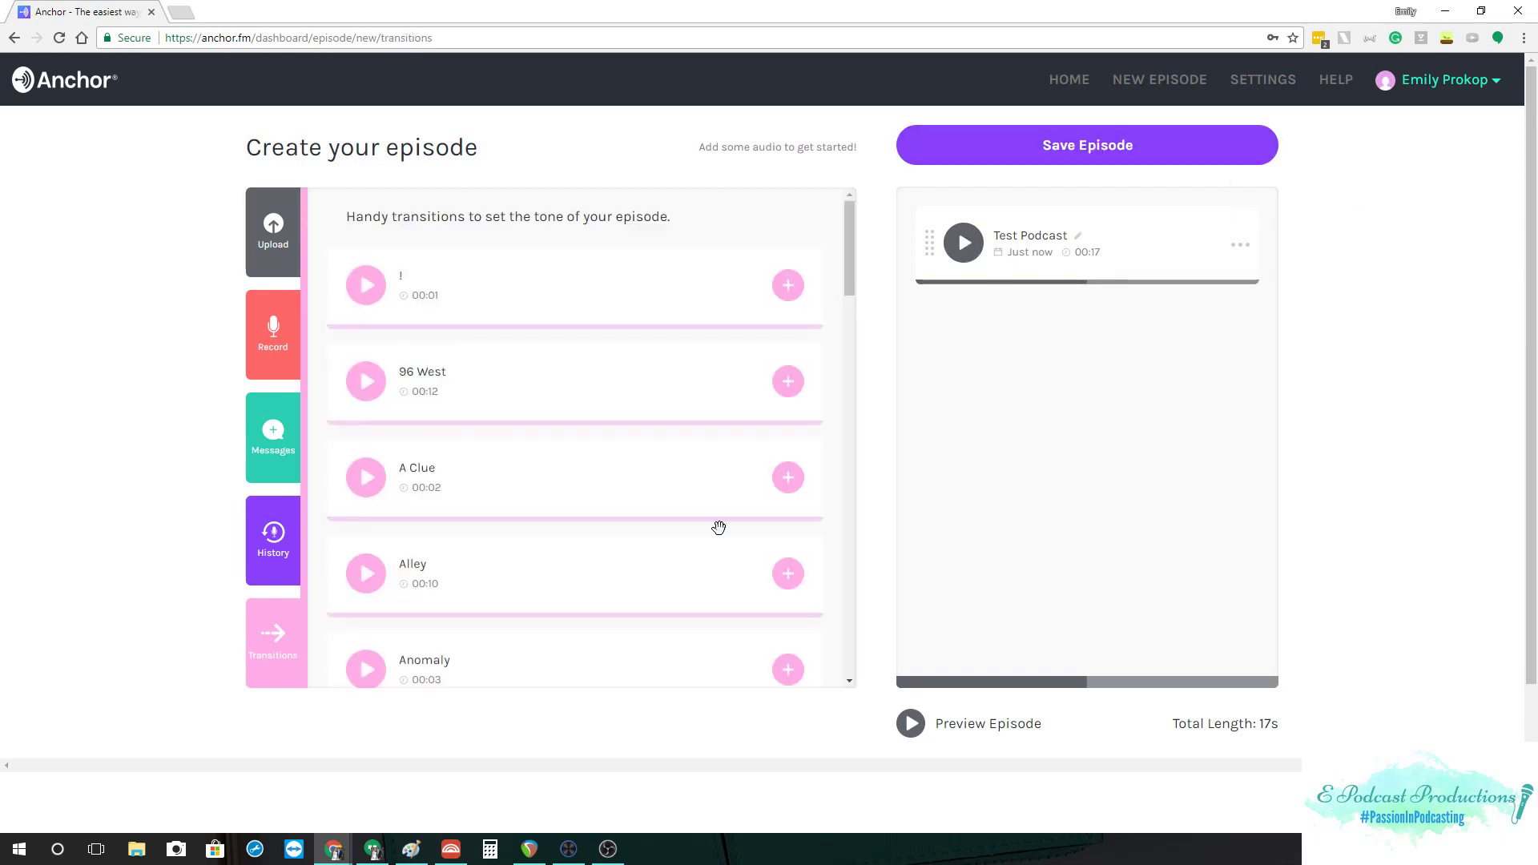
# Save the episode and rename it from Episode 1 to 'The First Episode'
pyautogui.click(1105, 152)
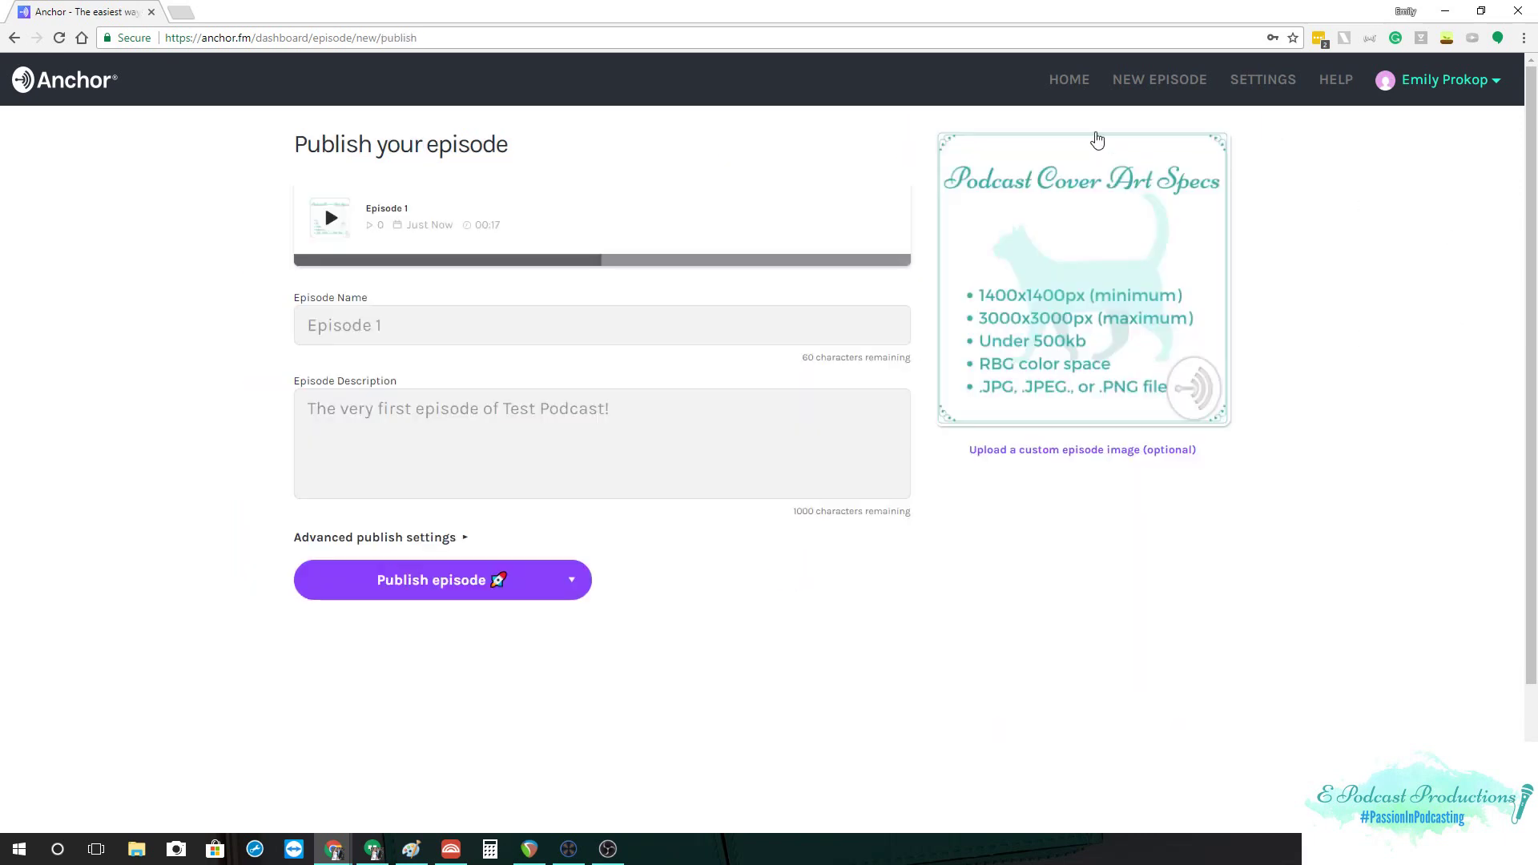
pyautogui.click(435, 322)
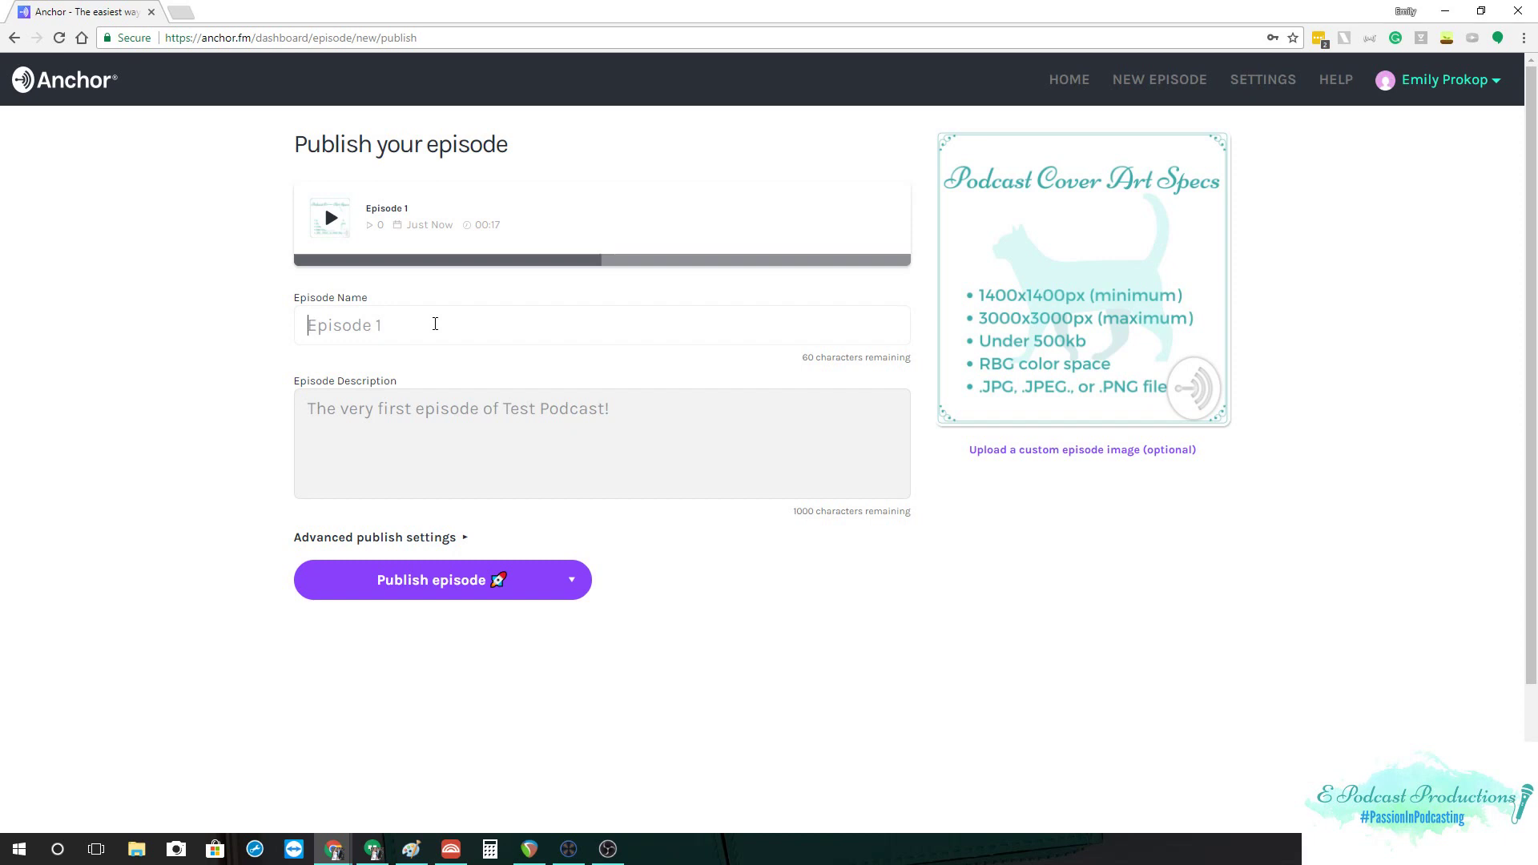
pyautogui.write('The First Episode')
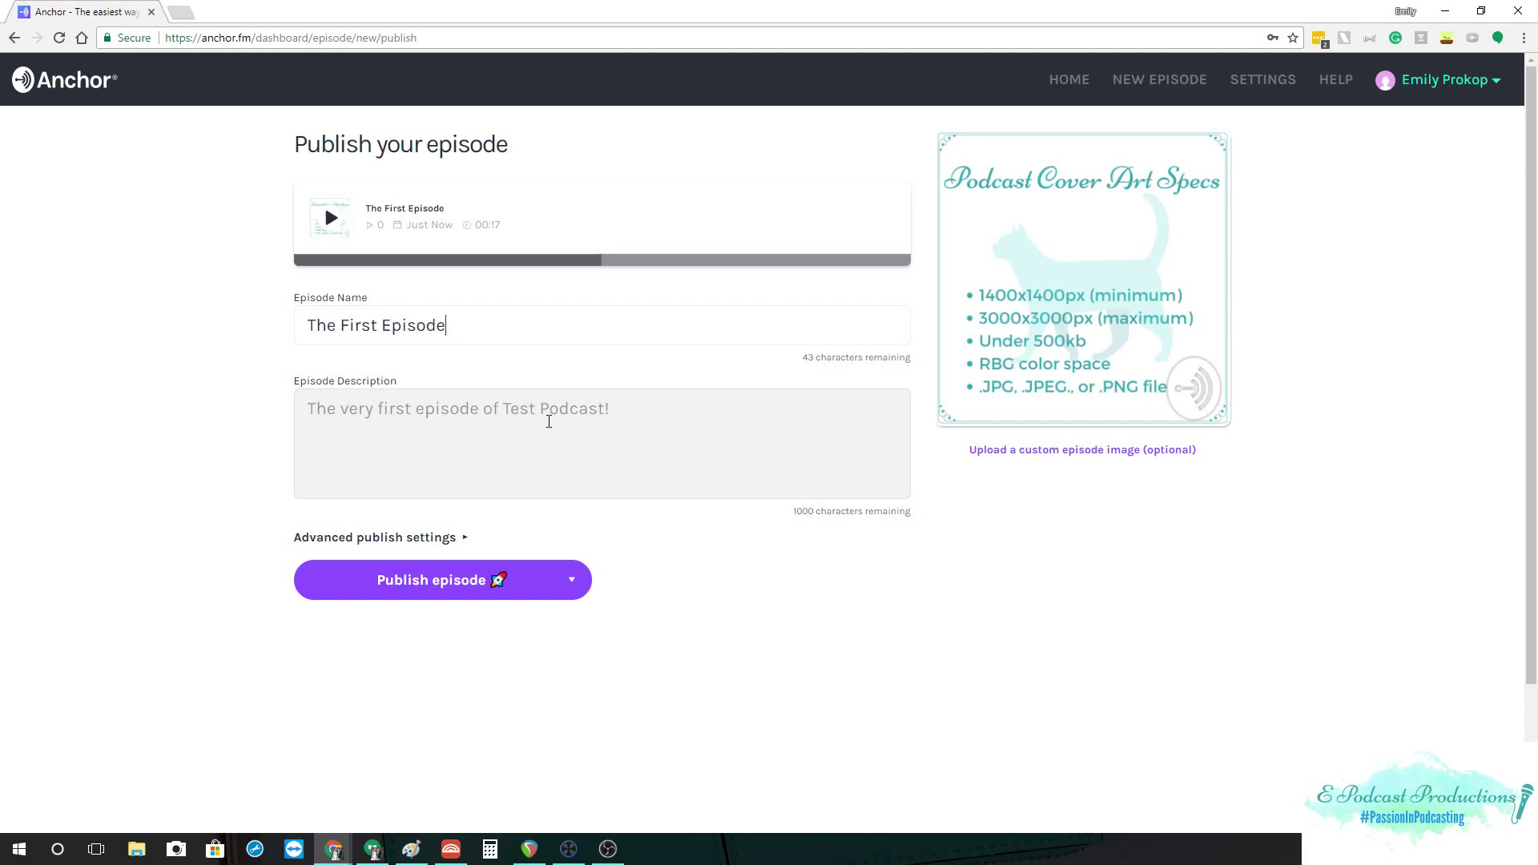
pyautogui.click(543, 416)
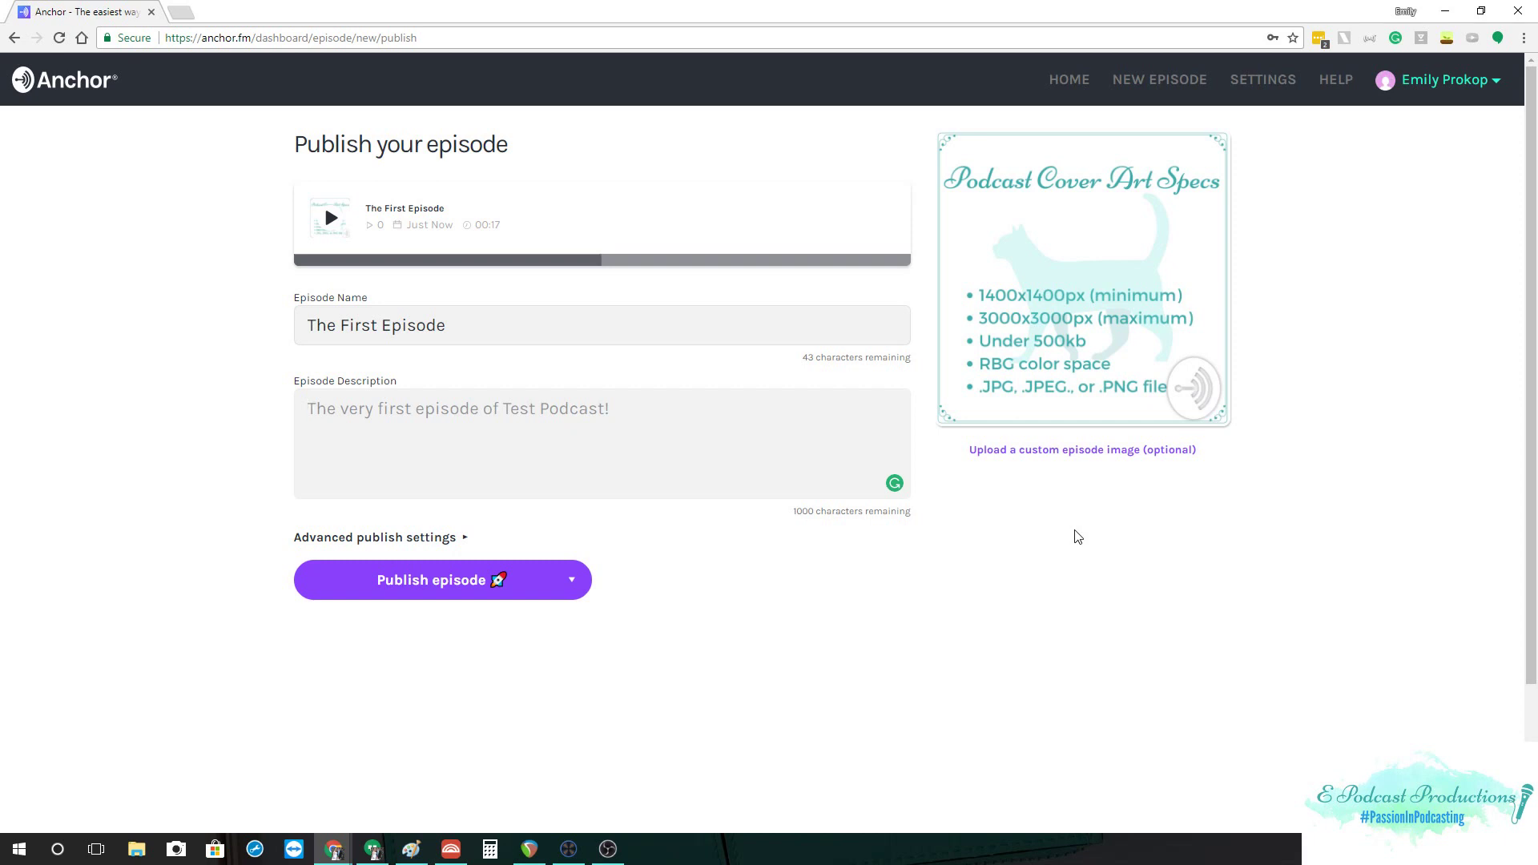
# Write the episode description 'Show notes here.' followed by the pasted links line
pyautogui.click(497, 431)
pyautogui.write('Show notes here.')
pyautogui.write('Here are the links I talked about.  Woo!')
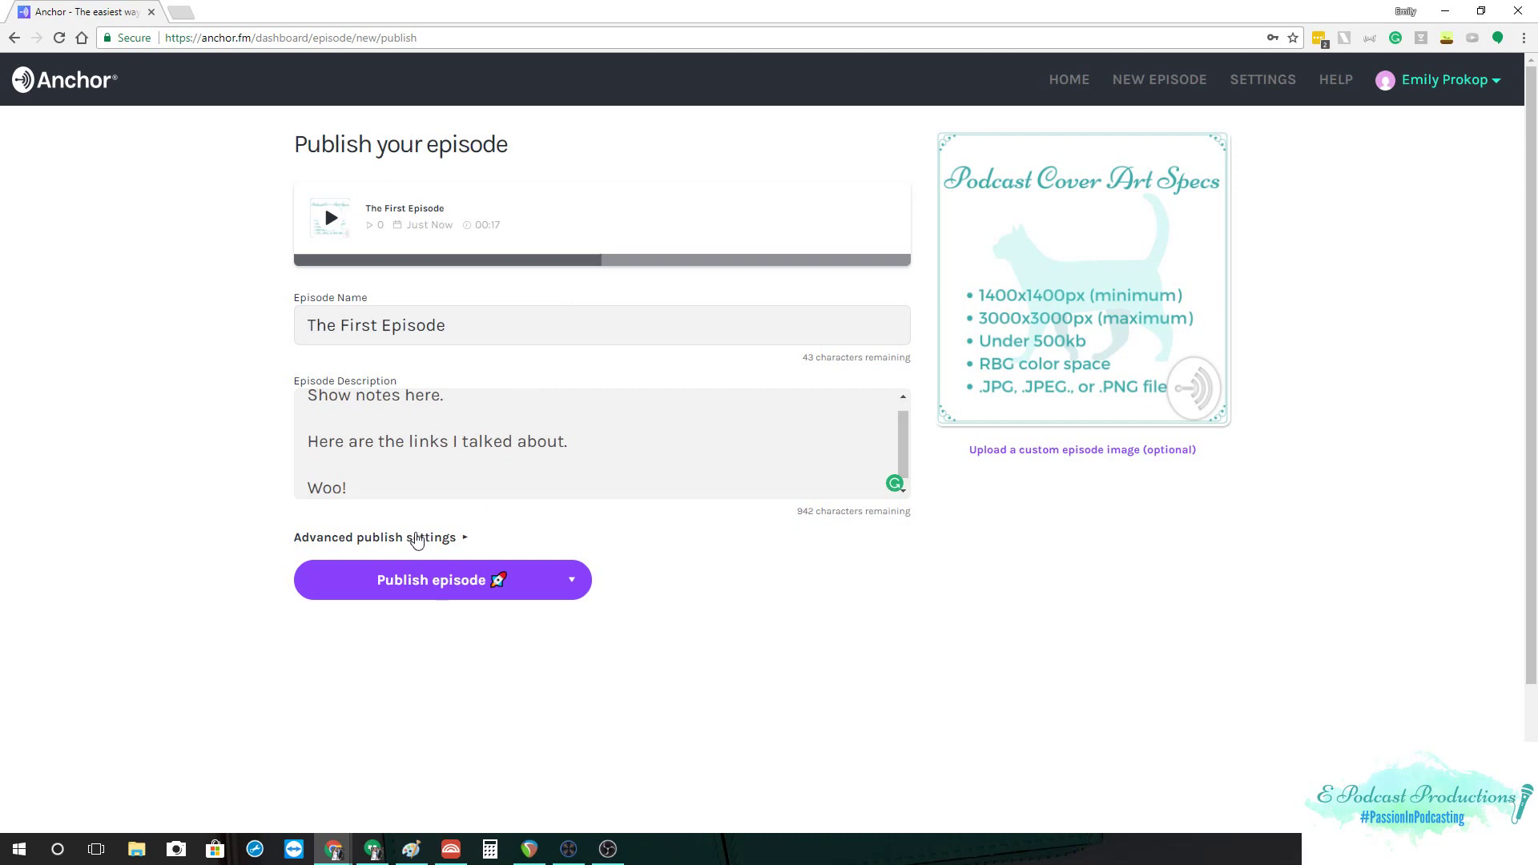
# Expand advanced publish settings and review the Everywhere, Full and Clean options
pyautogui.click(380, 538)
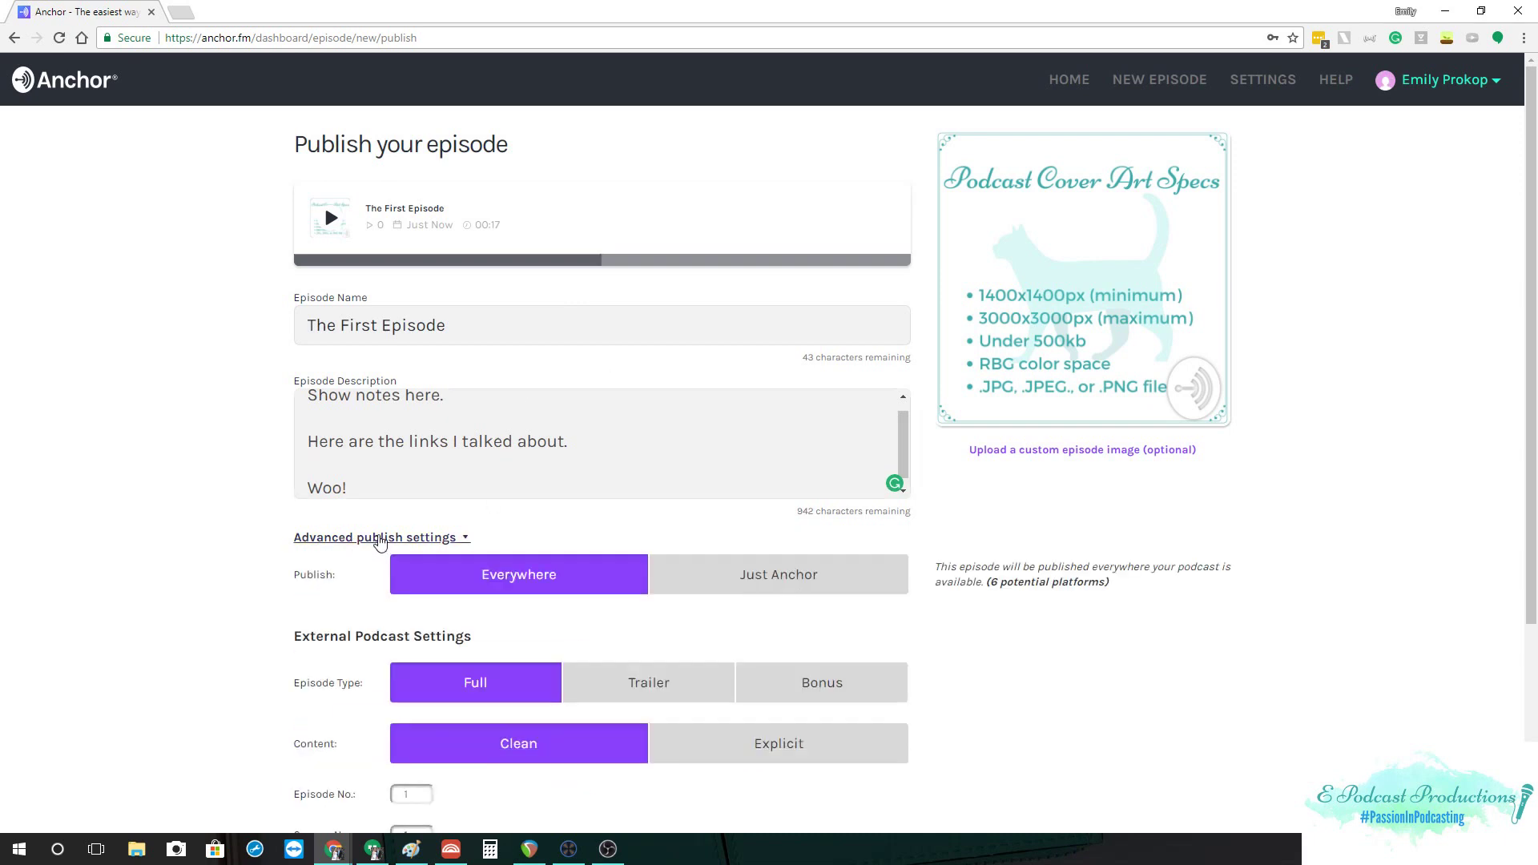
pyautogui.scroll(-2, 248, 567)
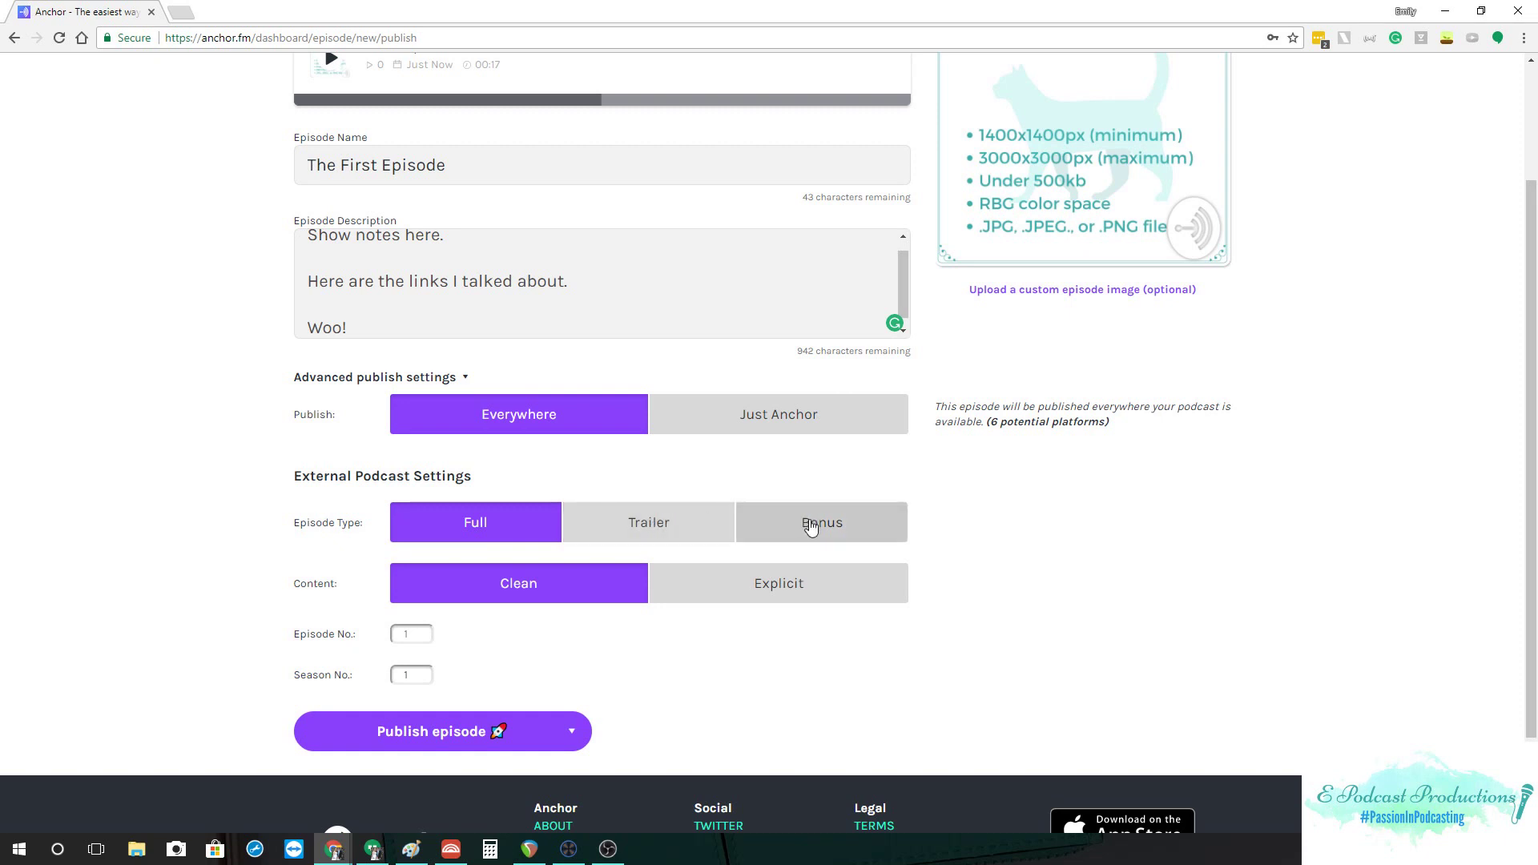
pyautogui.scroll(-1, 253, 597)
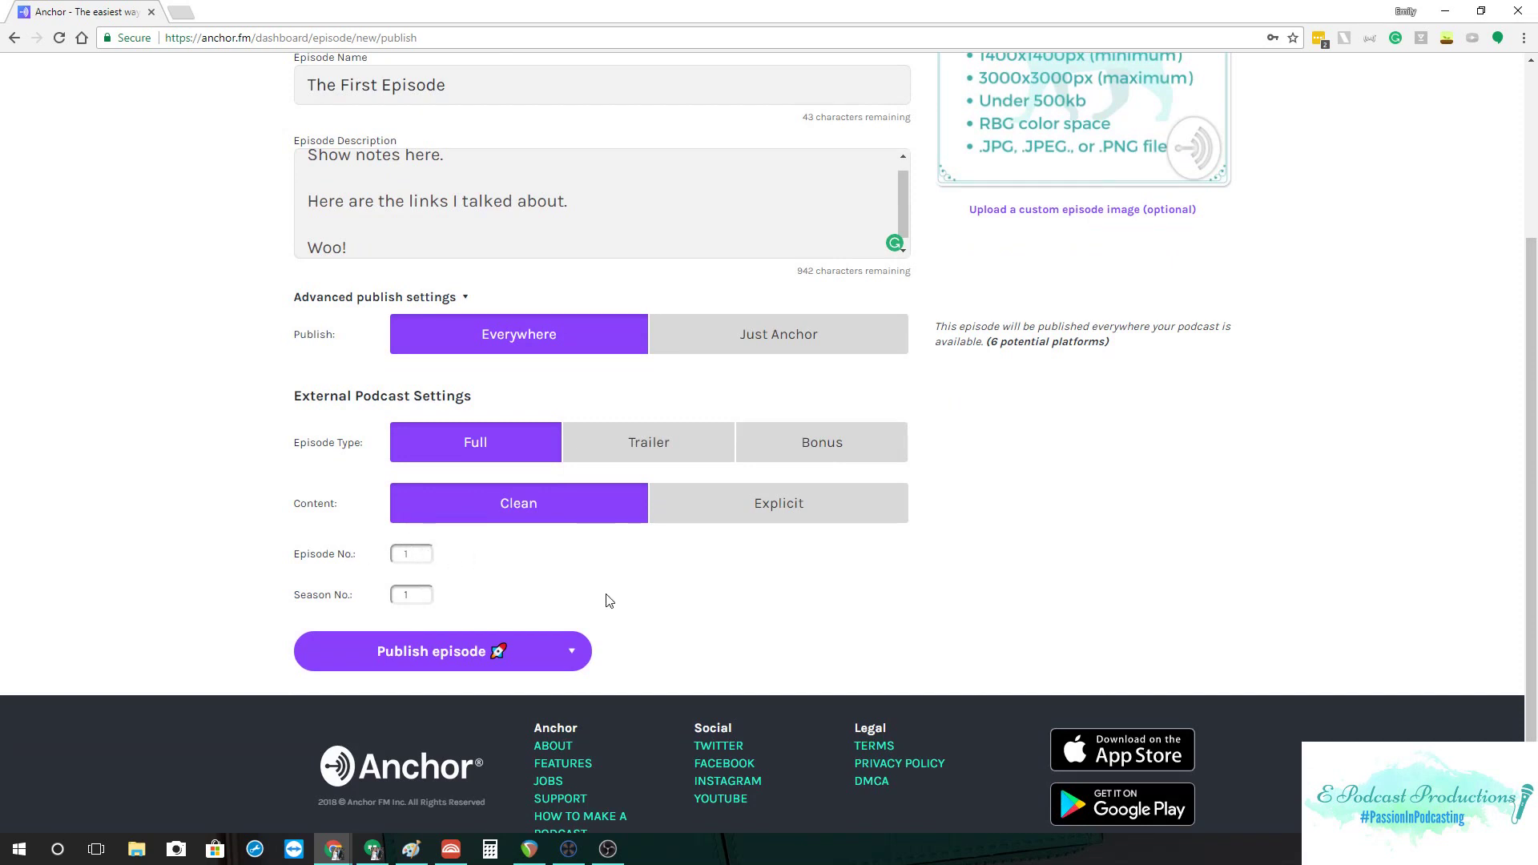
pyautogui.scroll(3, 609, 601)
pyautogui.scroll(-3, 445, 334)
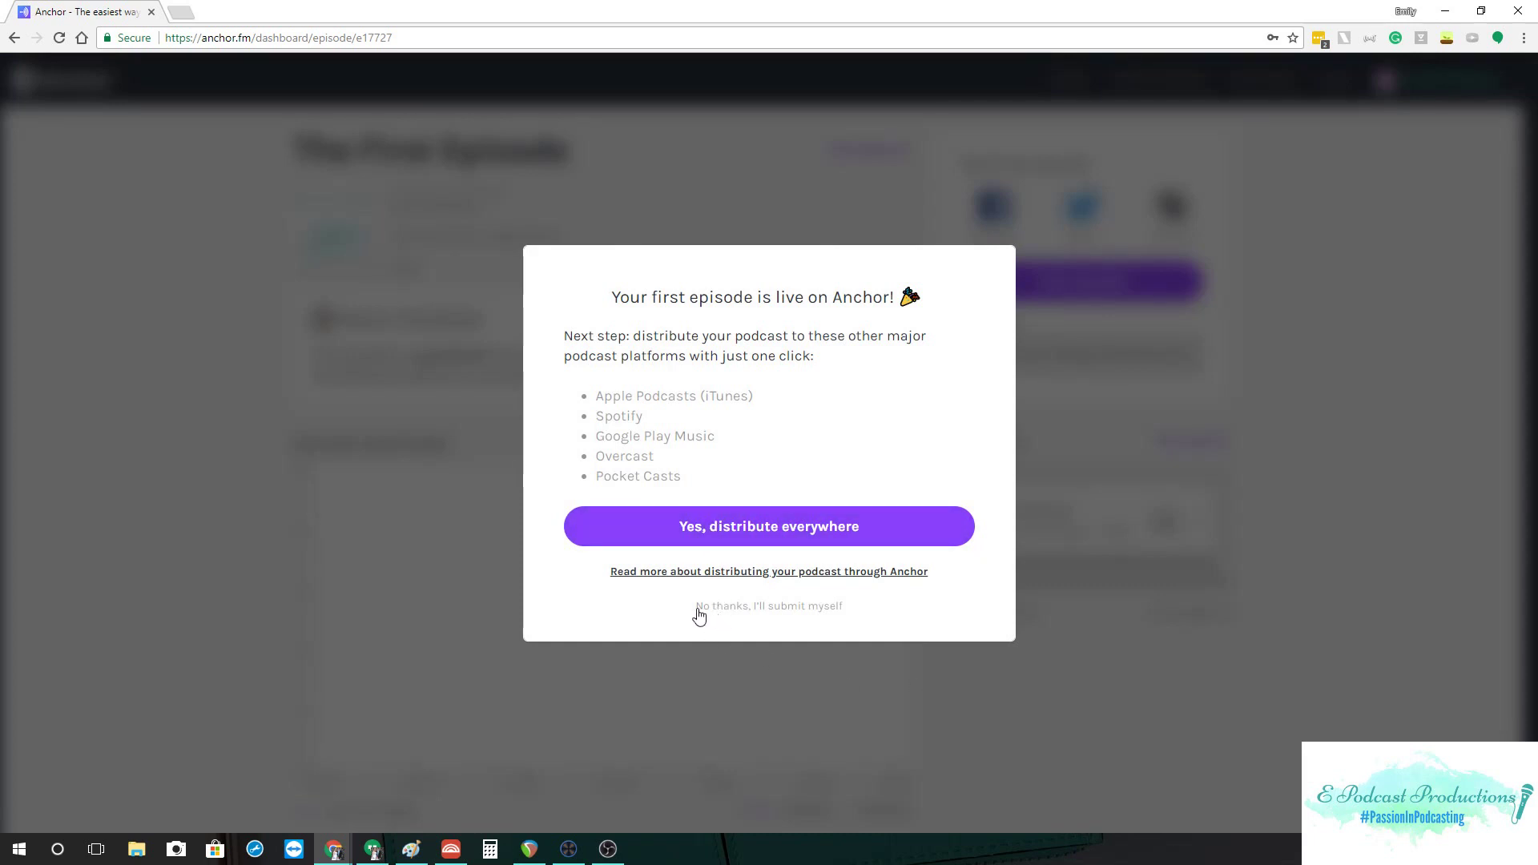
# Decline Anchor's automatic distribution, choosing to submit the episode yourself
pyautogui.click(812, 609)
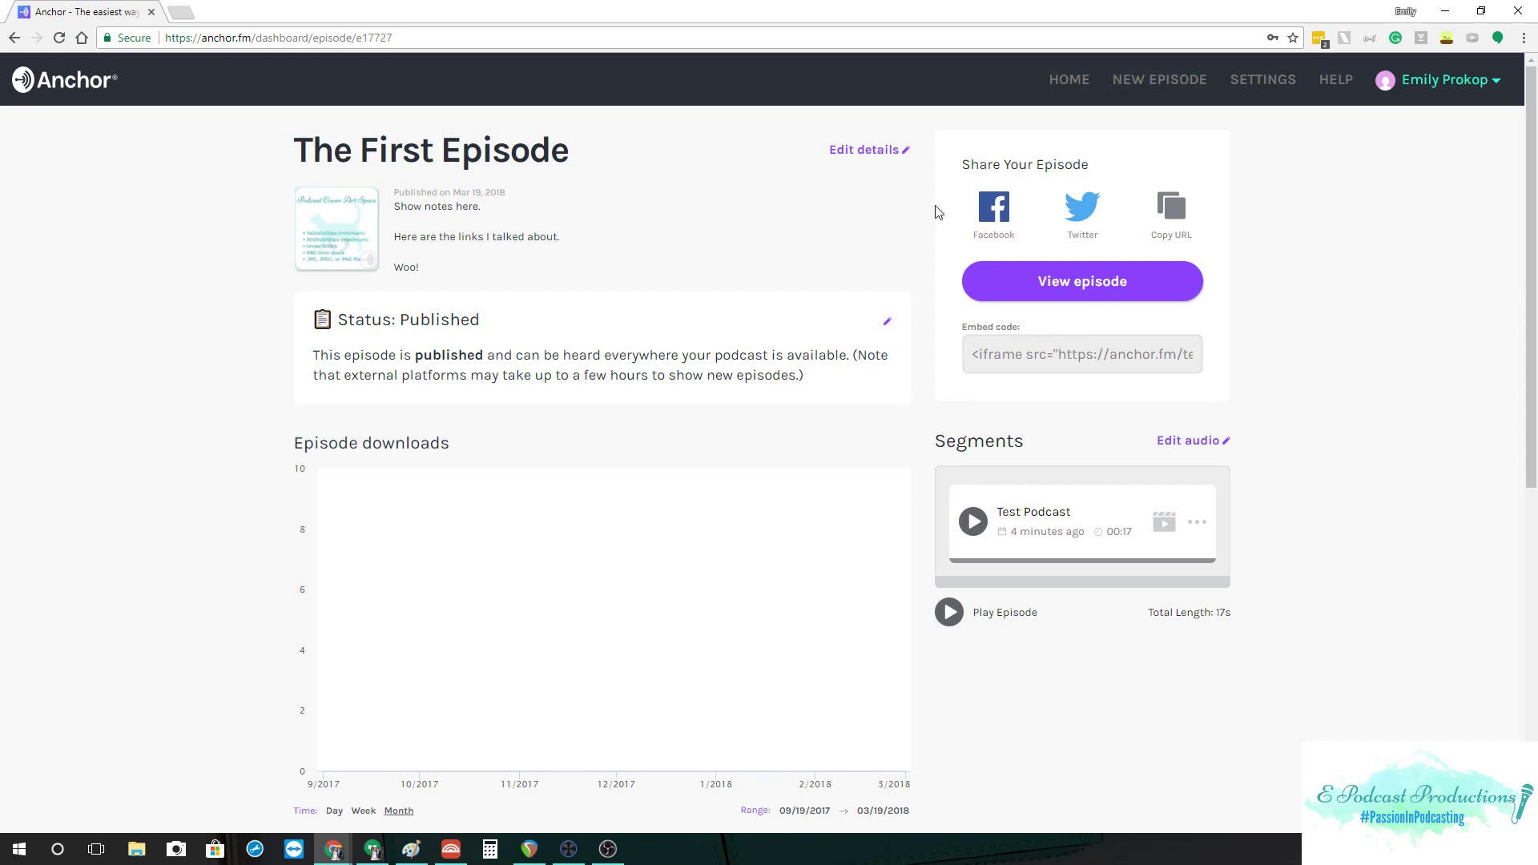
# Paste the copied episode link into the address bar, then return to the episode dashboard
pyautogui.click(1171, 206)
pyautogui.click(200, 38)
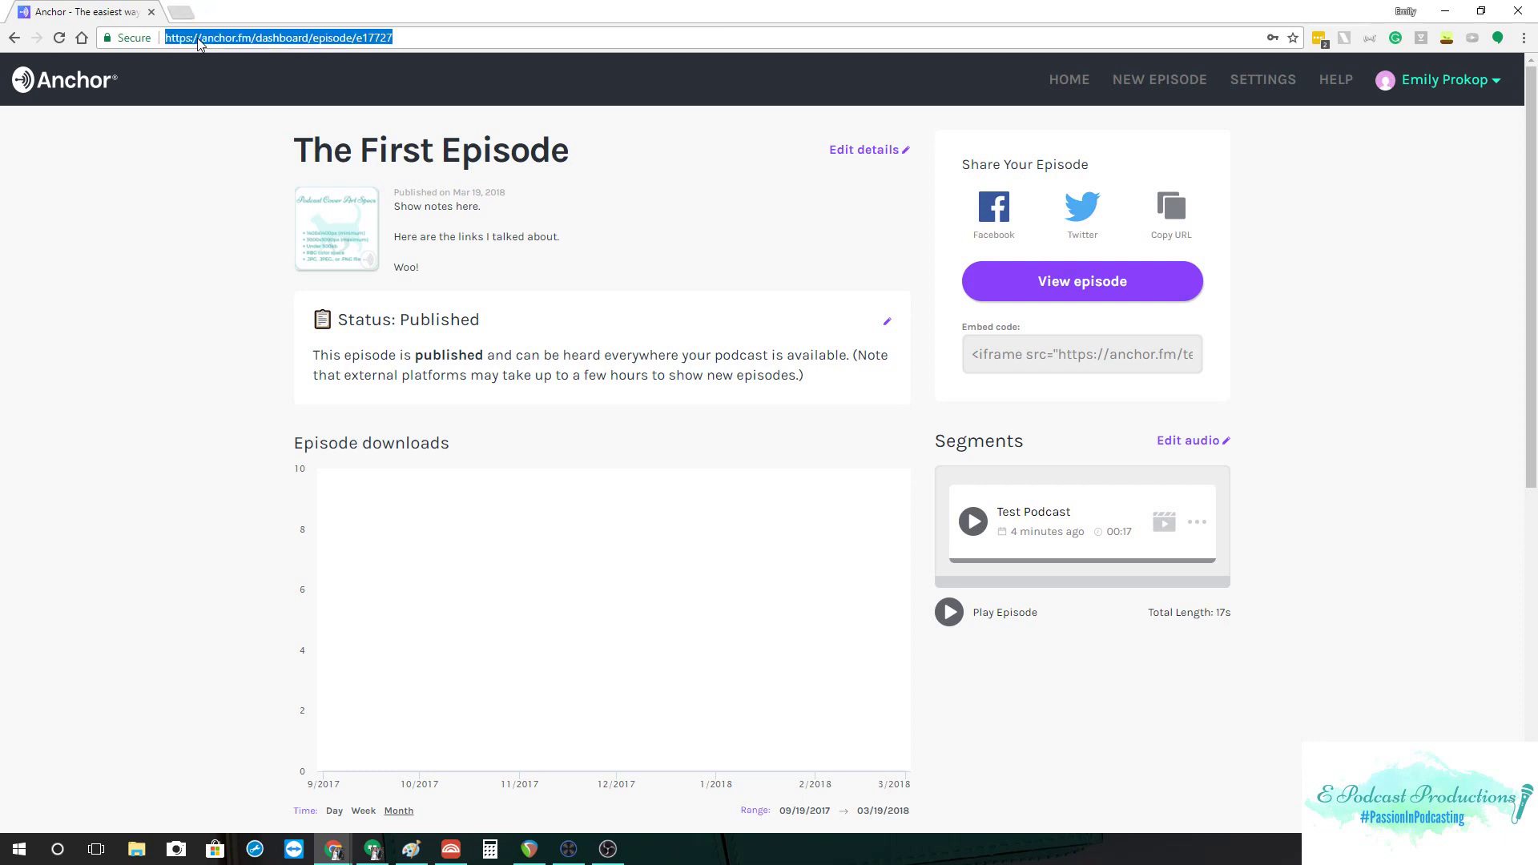
pyautogui.hotkey('ctrl', 'v')
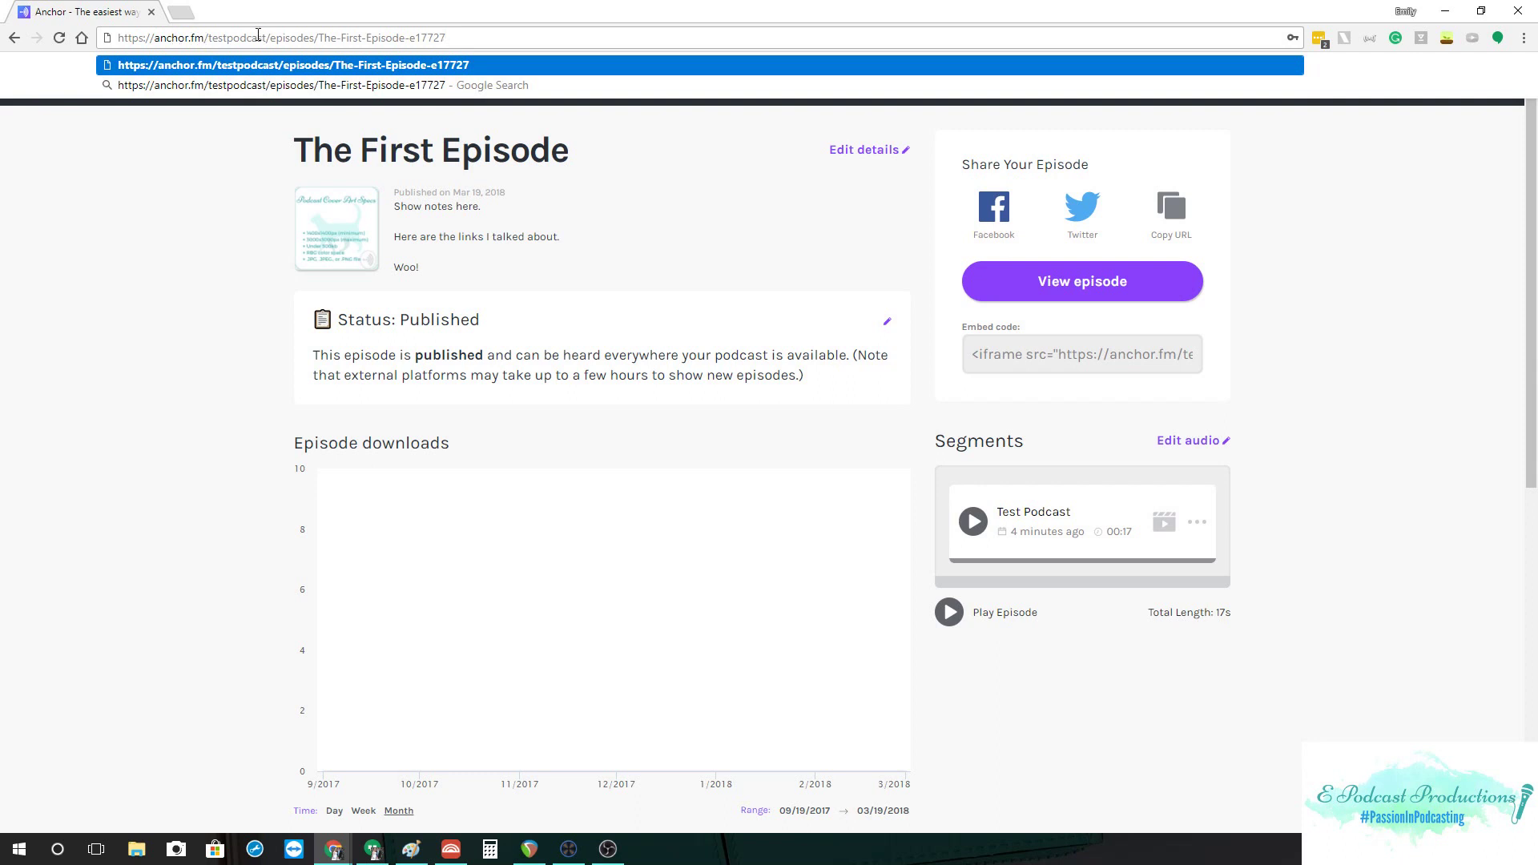
pyautogui.click(126, 370)
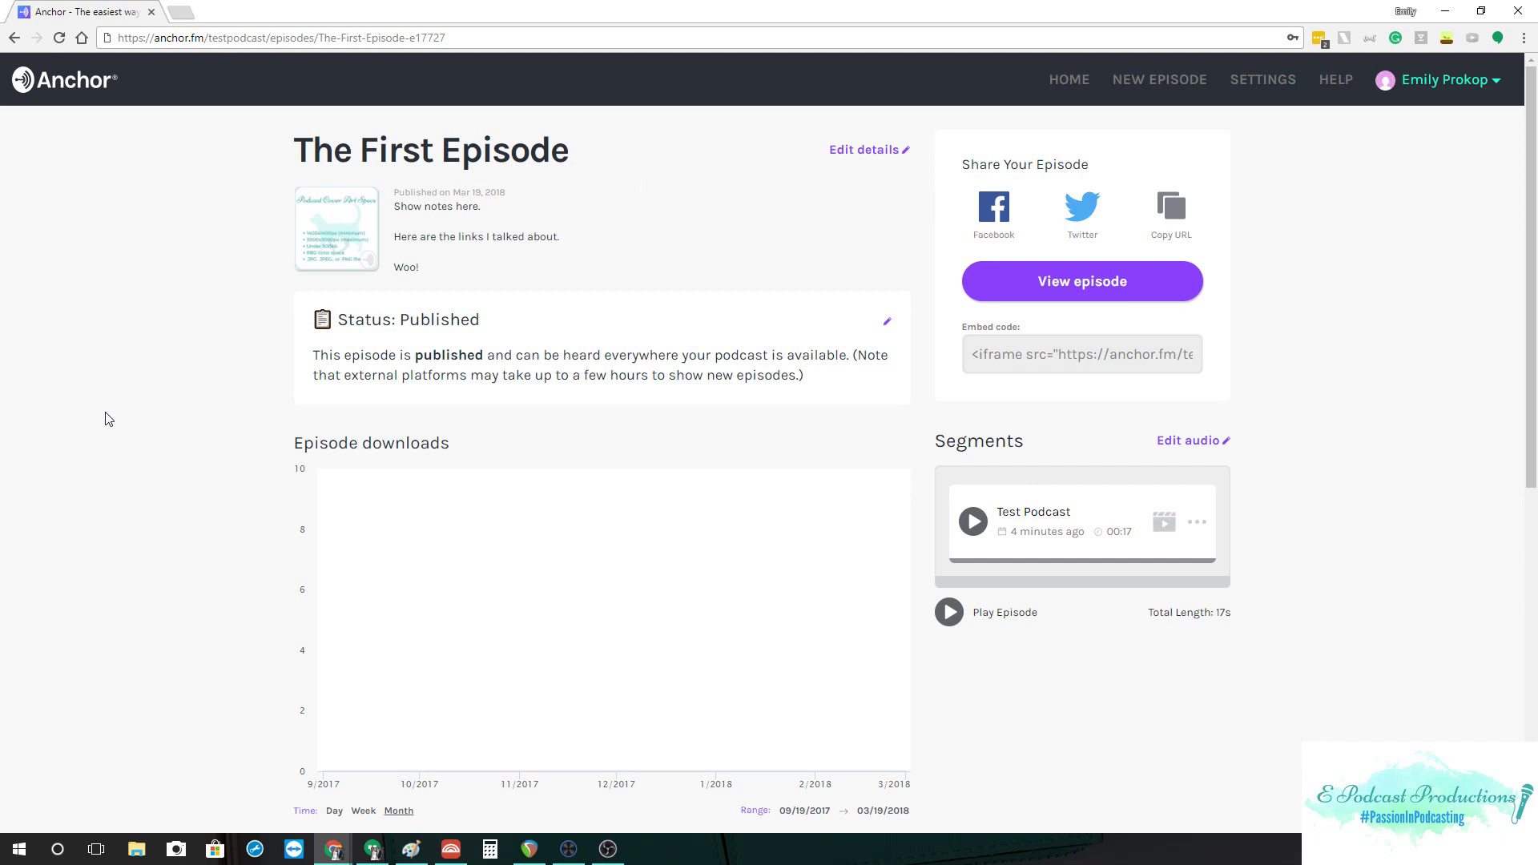
pyautogui.hotkey('alt', 'Left')
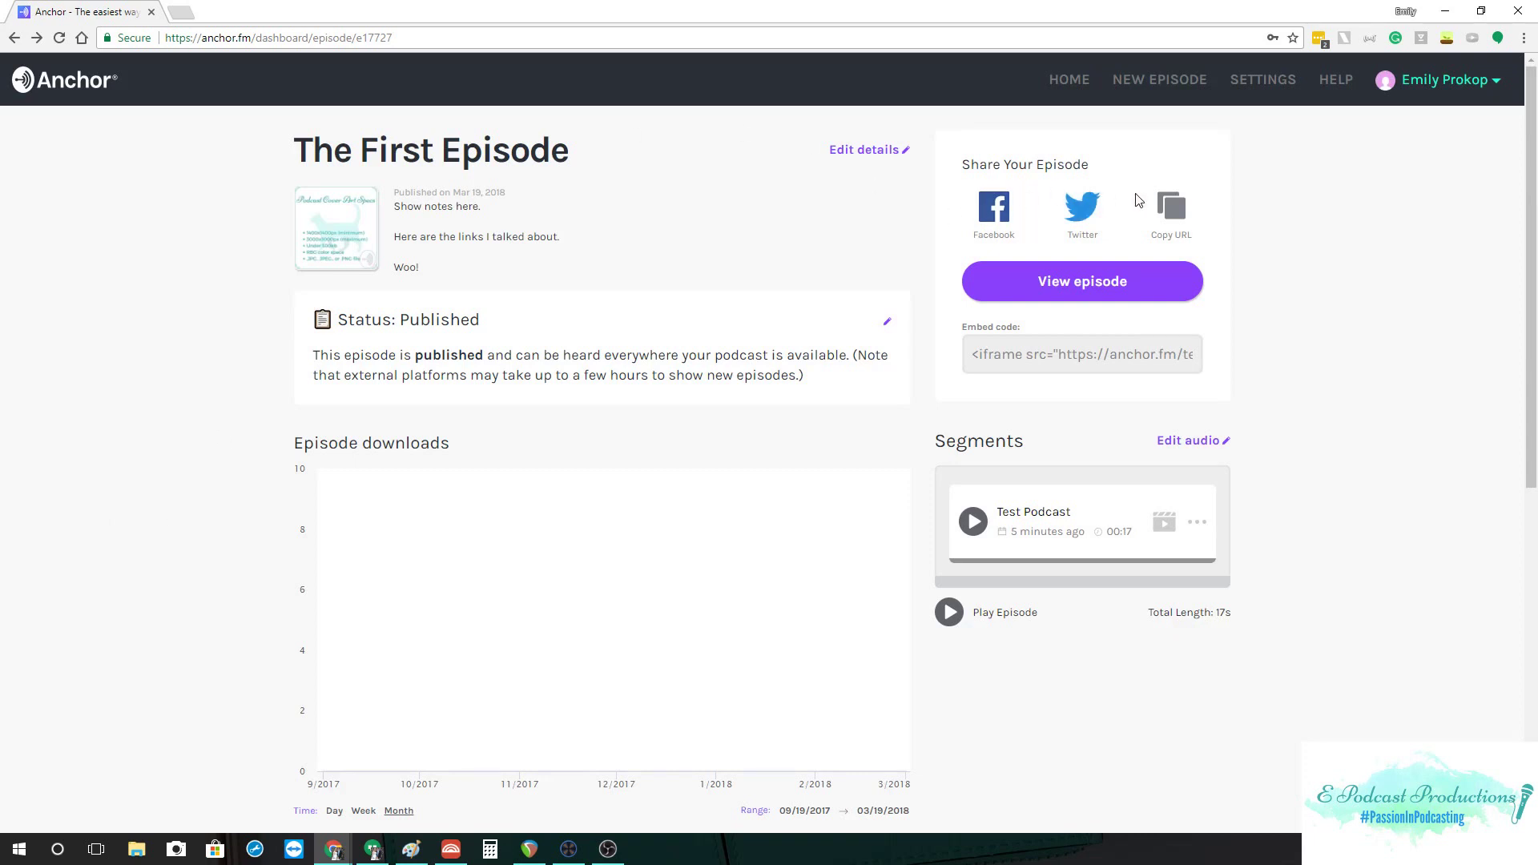
# Open the podcast settings and expand the Advanced section
pyautogui.click(1273, 86)
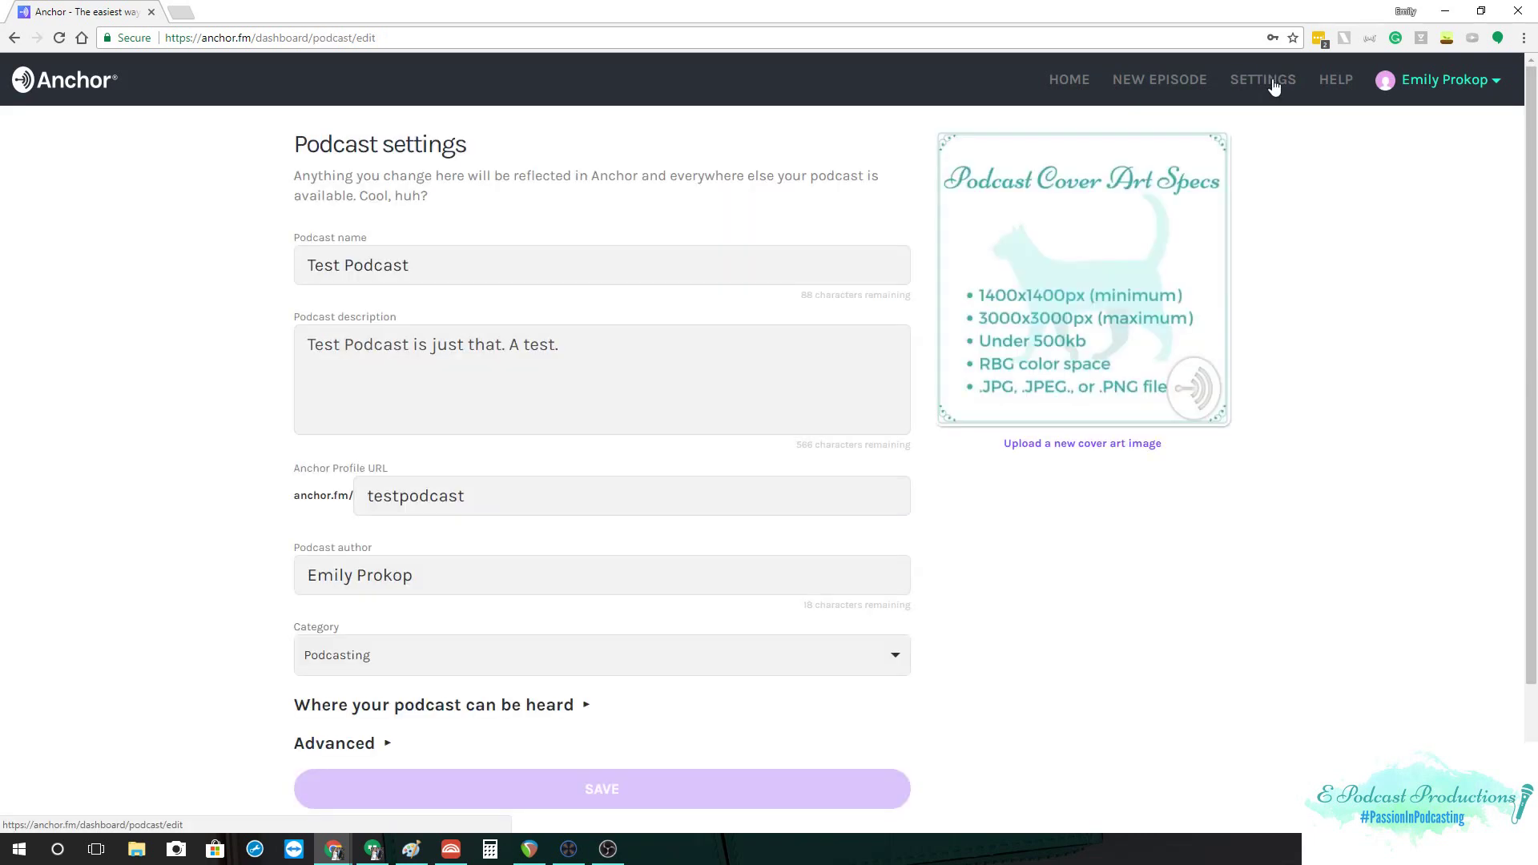
pyautogui.scroll(-2, 281, 560)
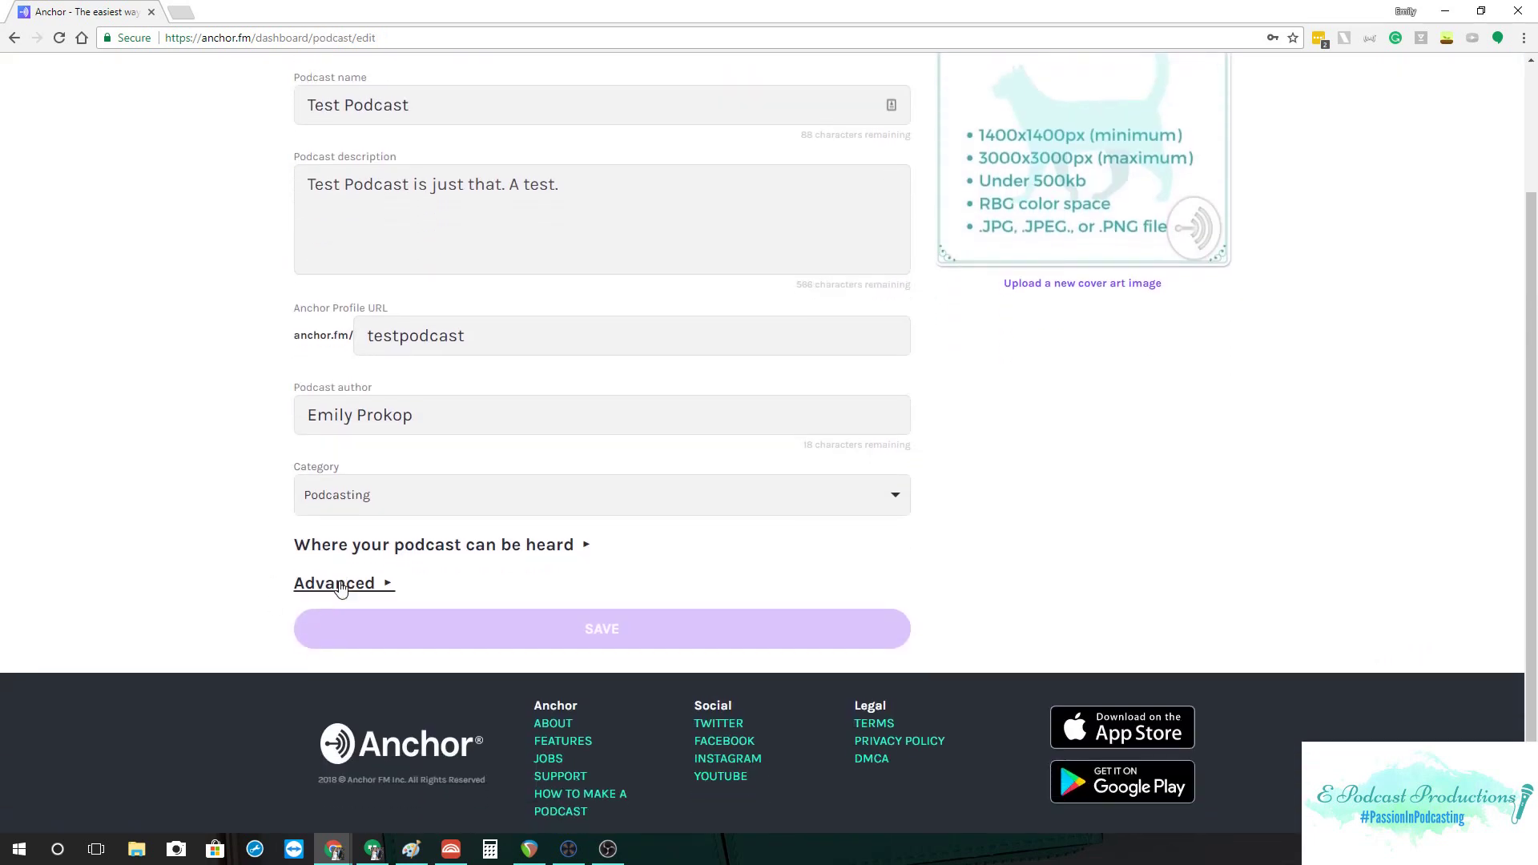
pyautogui.click(341, 585)
pyautogui.scroll(-1, 192, 553)
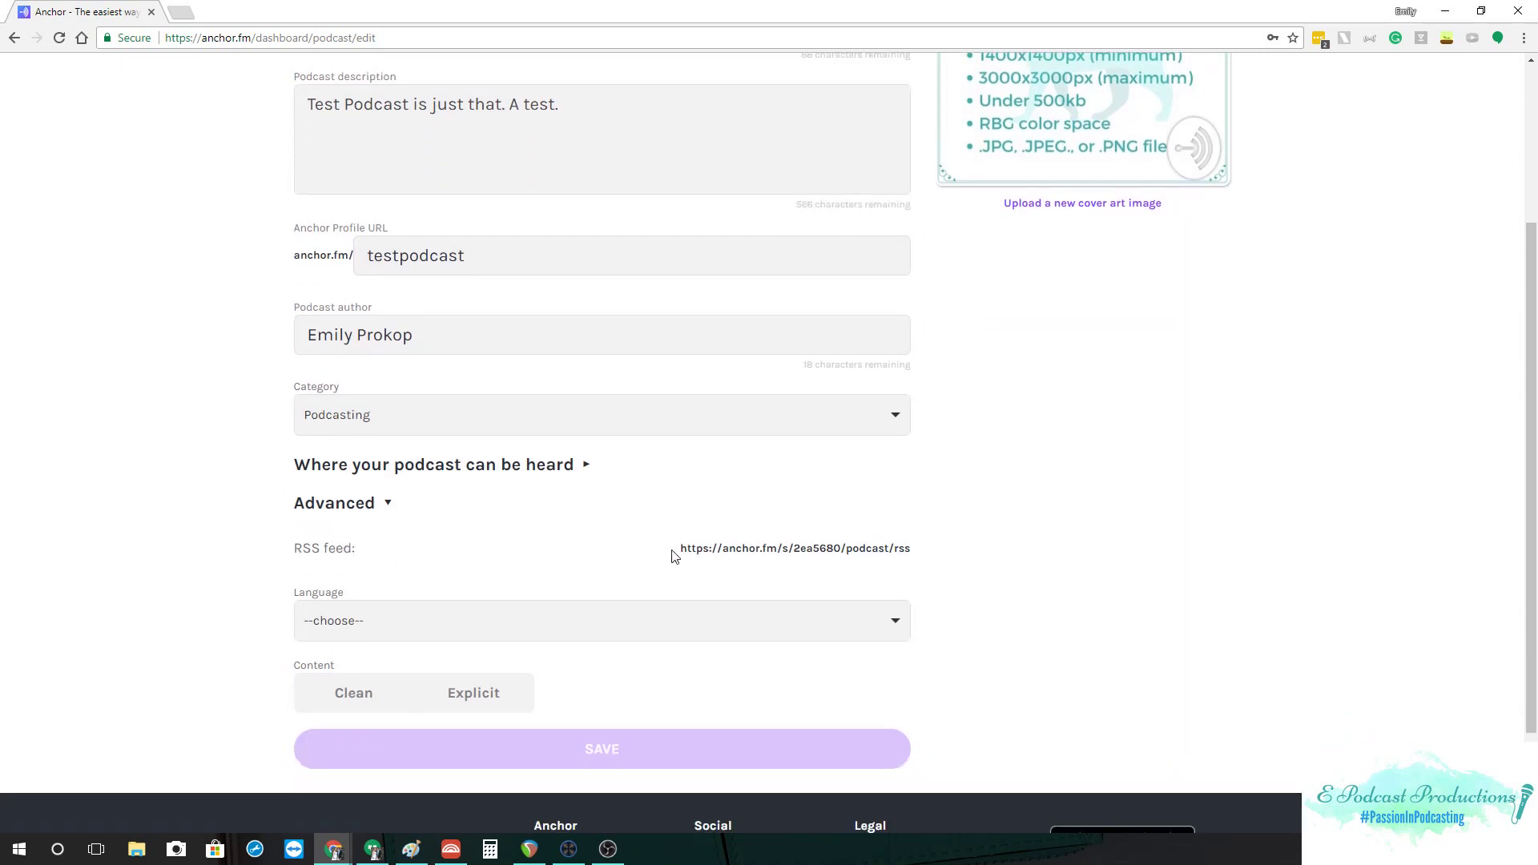
# Copy the RSS feed URL and open Podcasts Connect in a new tab
pyautogui.moveTo(675, 553); pyautogui.dragTo(919, 557)
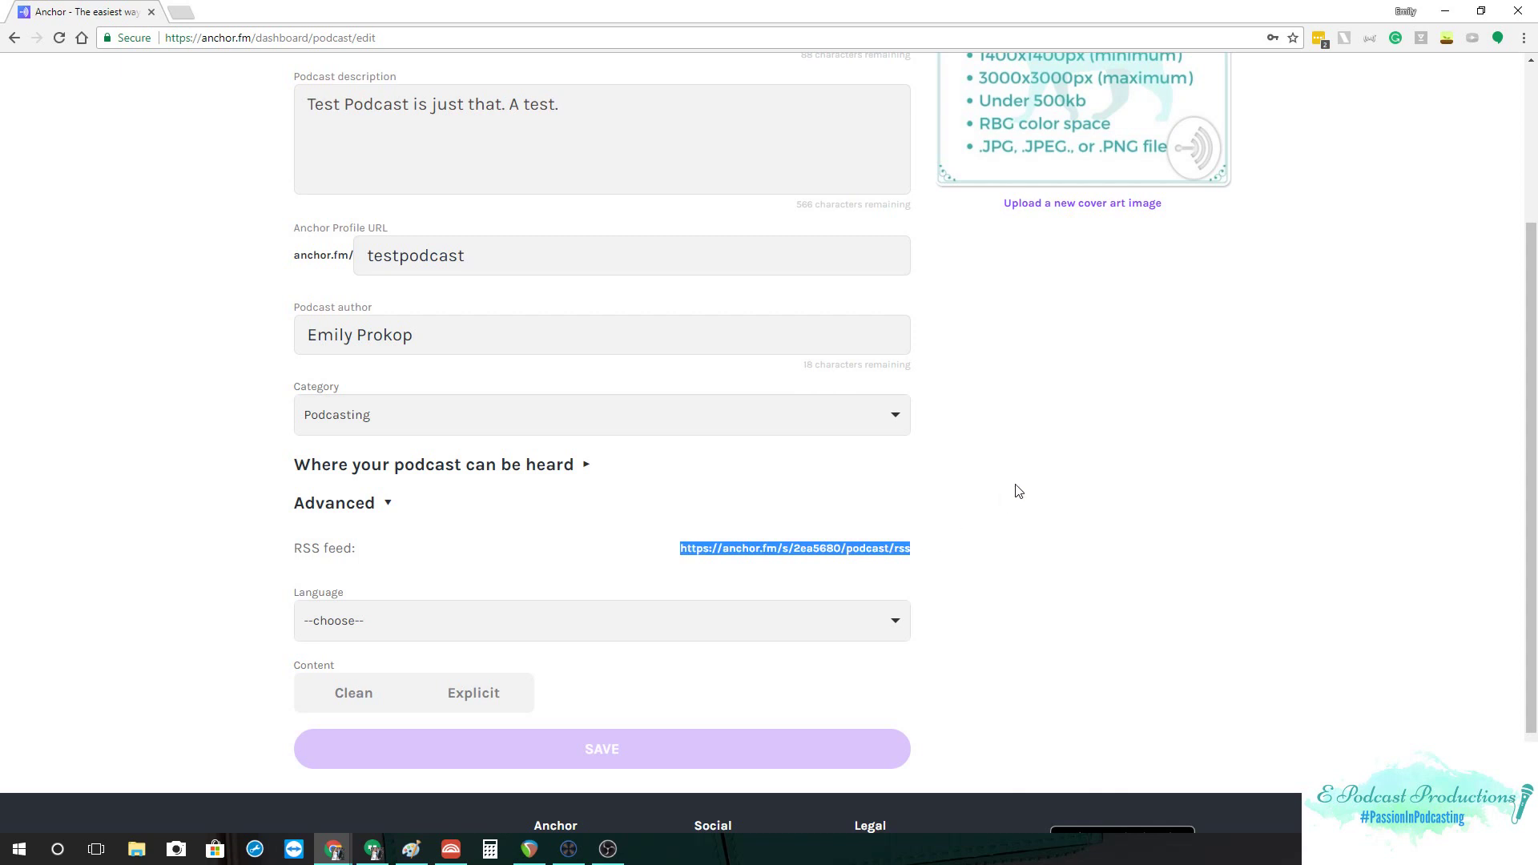
pyautogui.rightClick(831, 551)
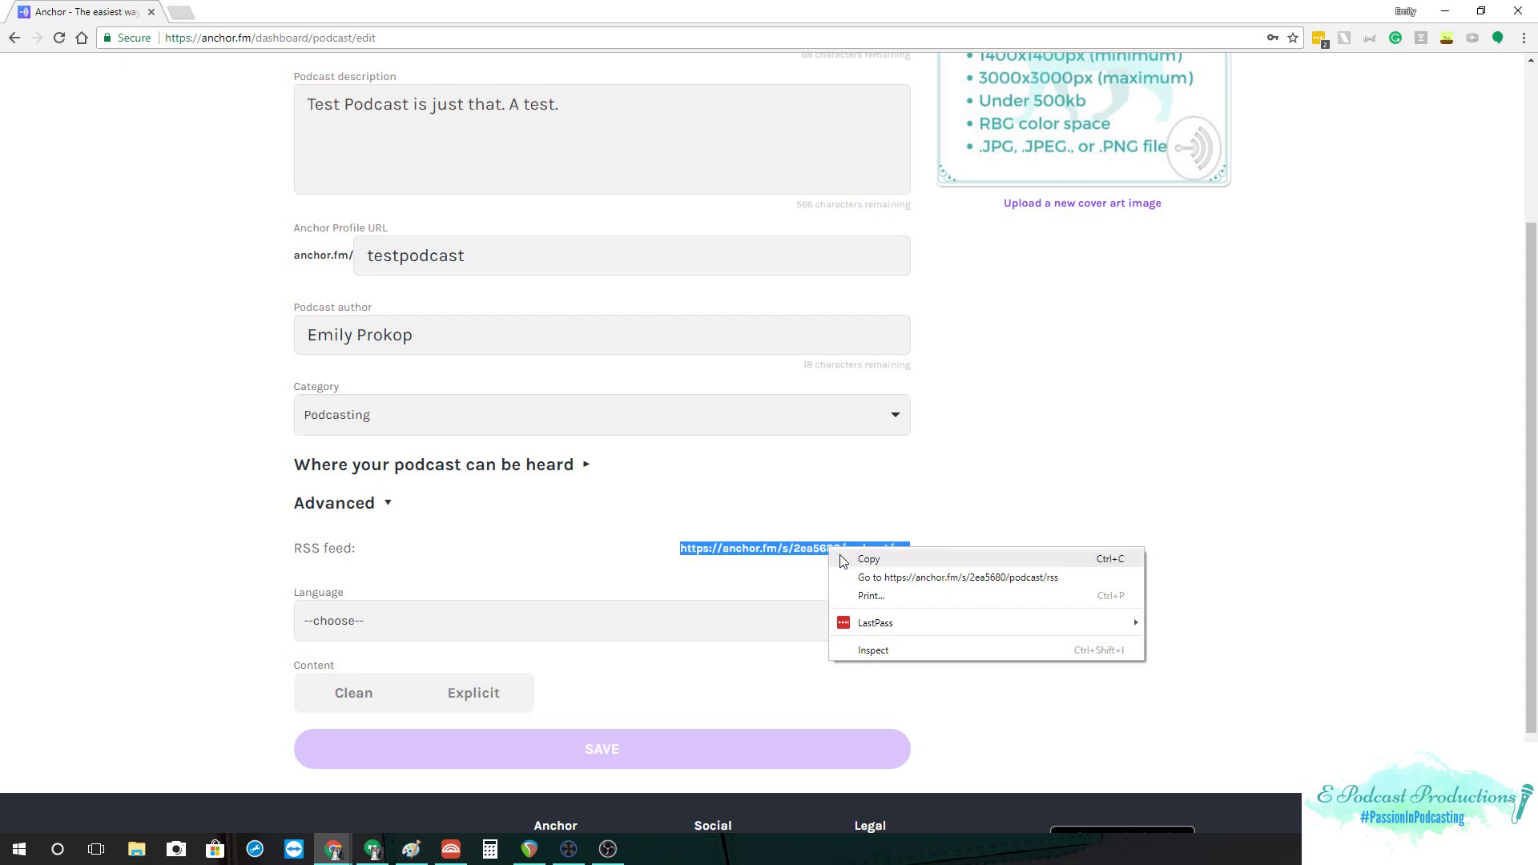
pyautogui.click(839, 559)
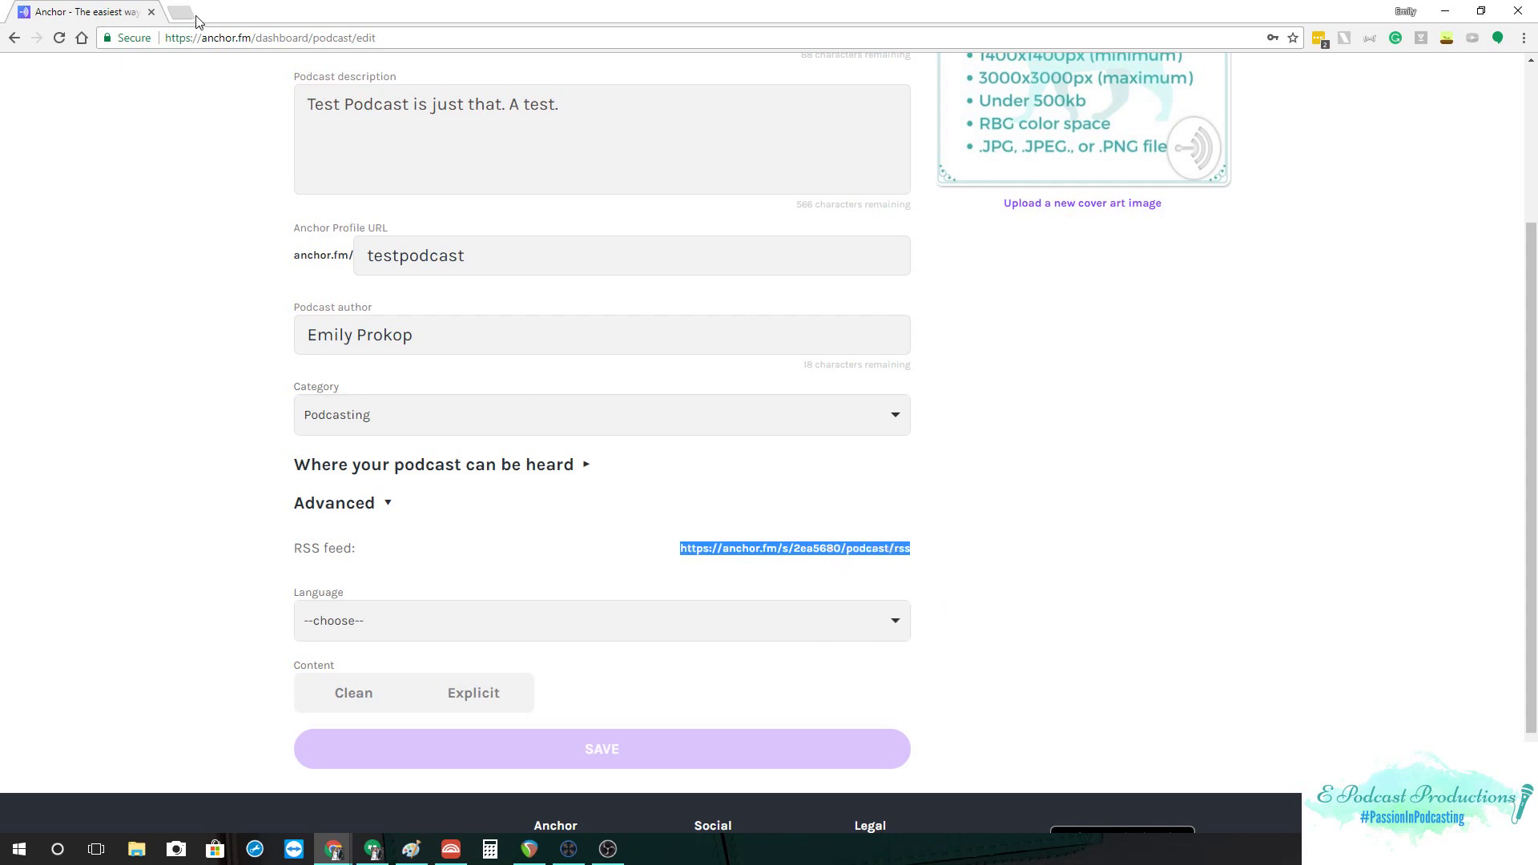
pyautogui.click(167, 373)
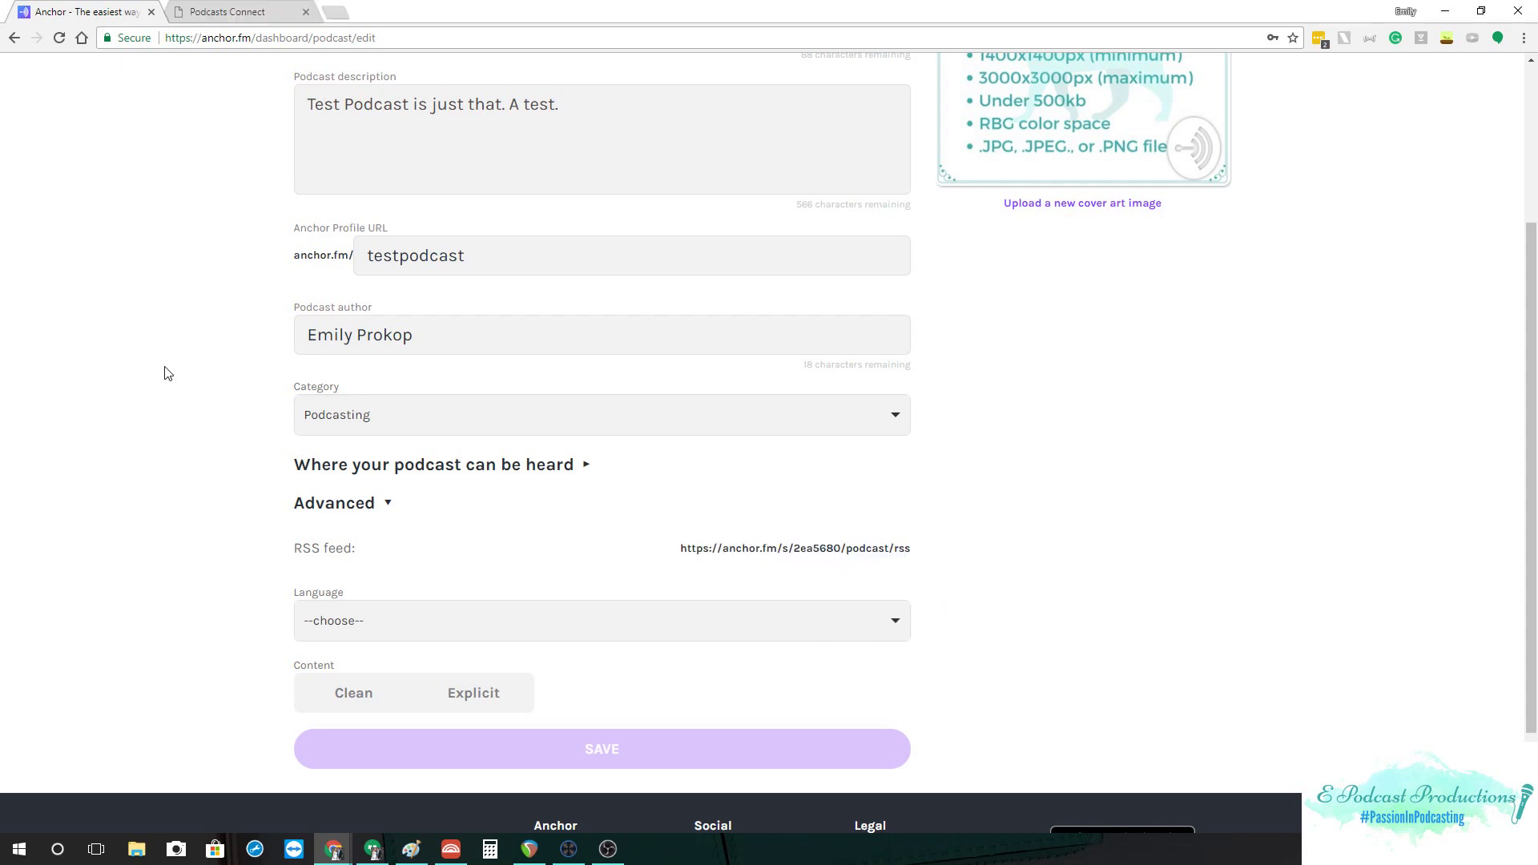
pyautogui.click(256, 16)
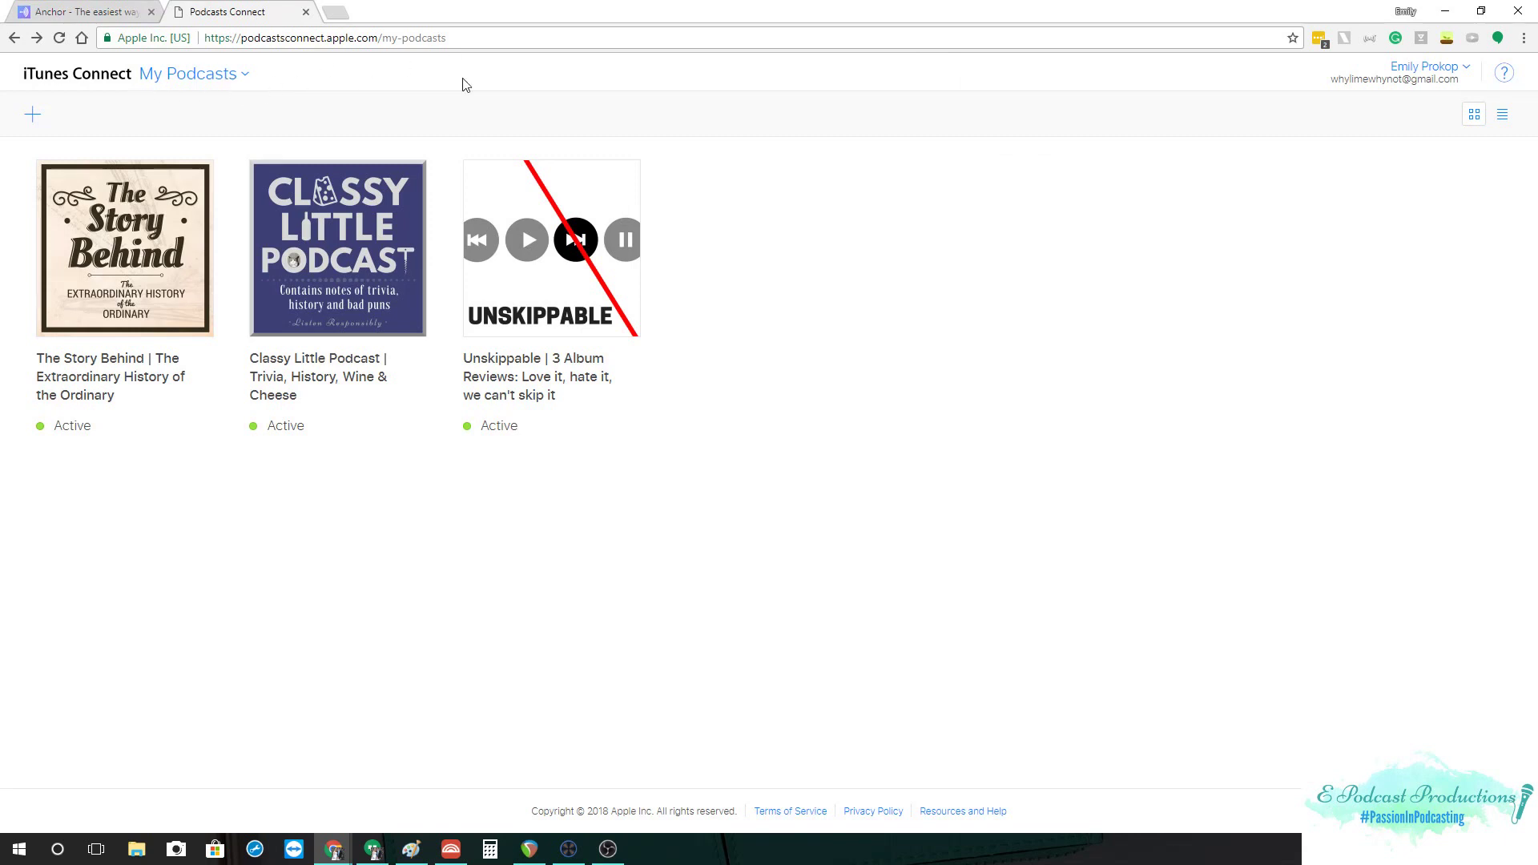
pyautogui.click(30, 119)
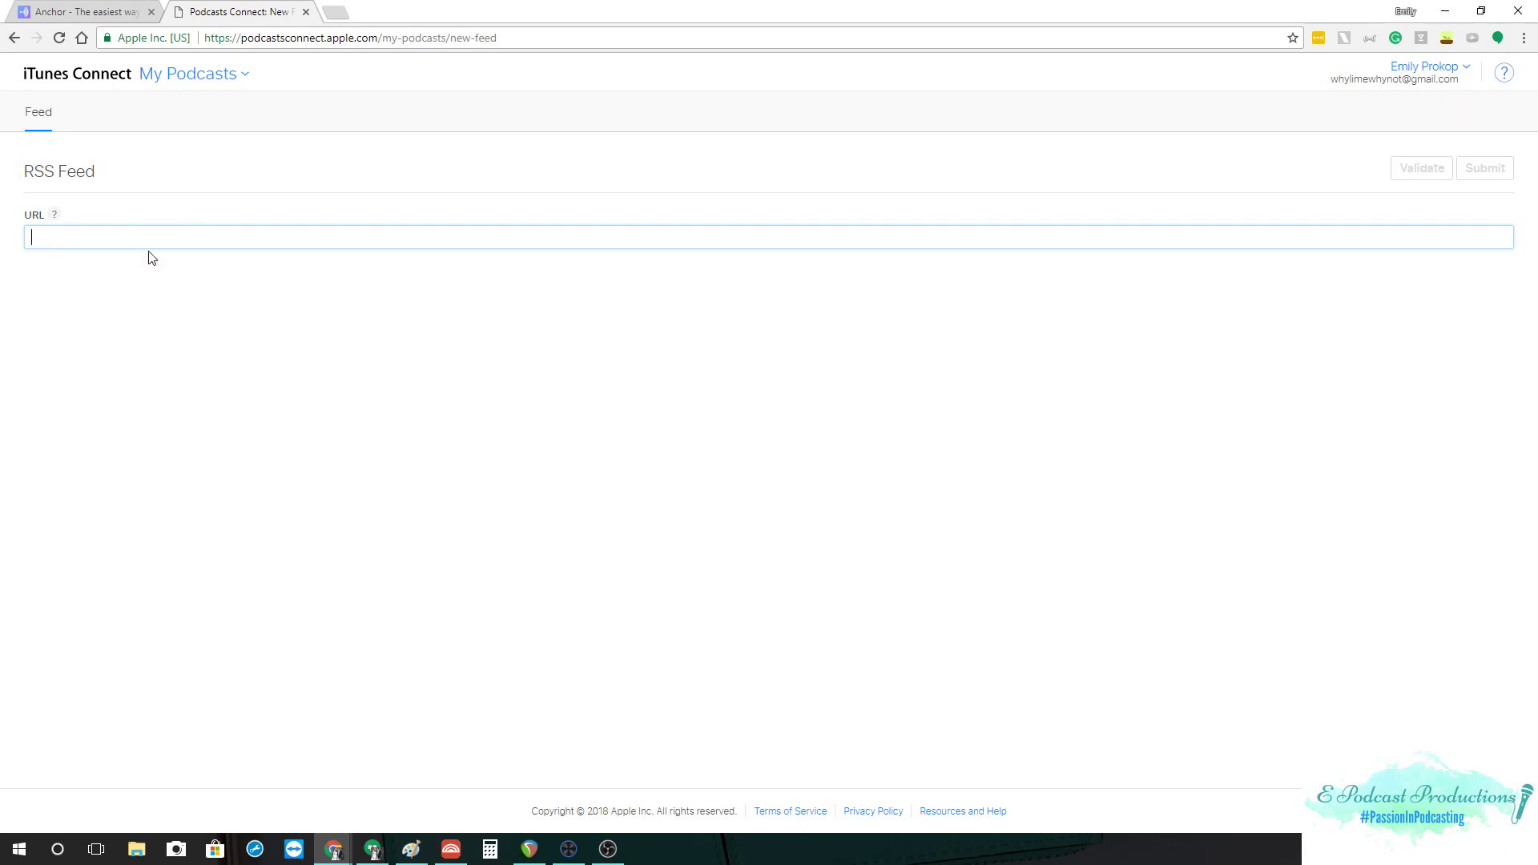
pyautogui.hotkey('ctrl', 'v')
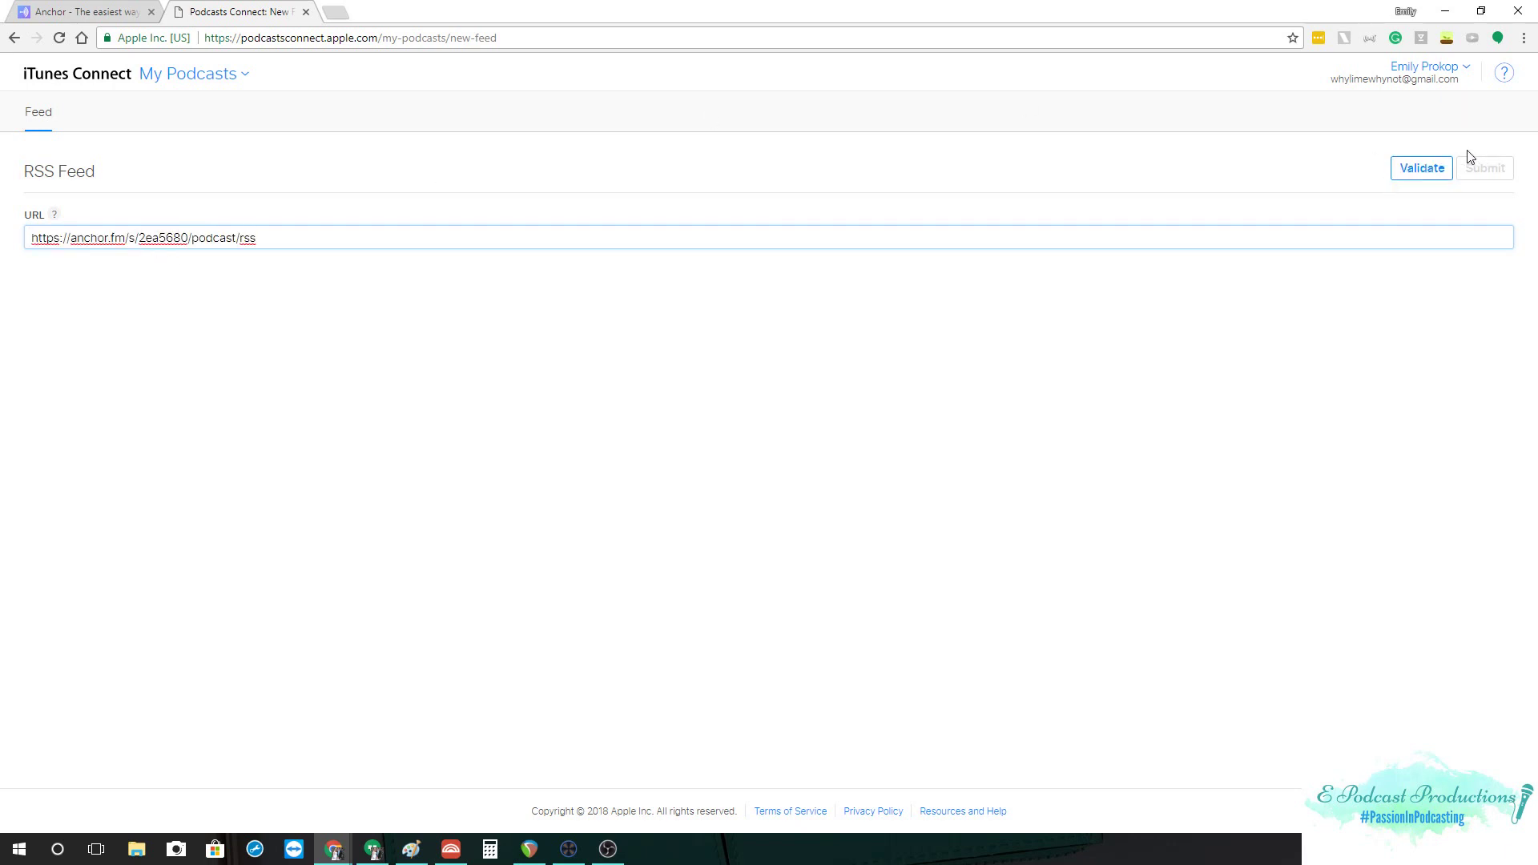
pyautogui.click(1427, 169)
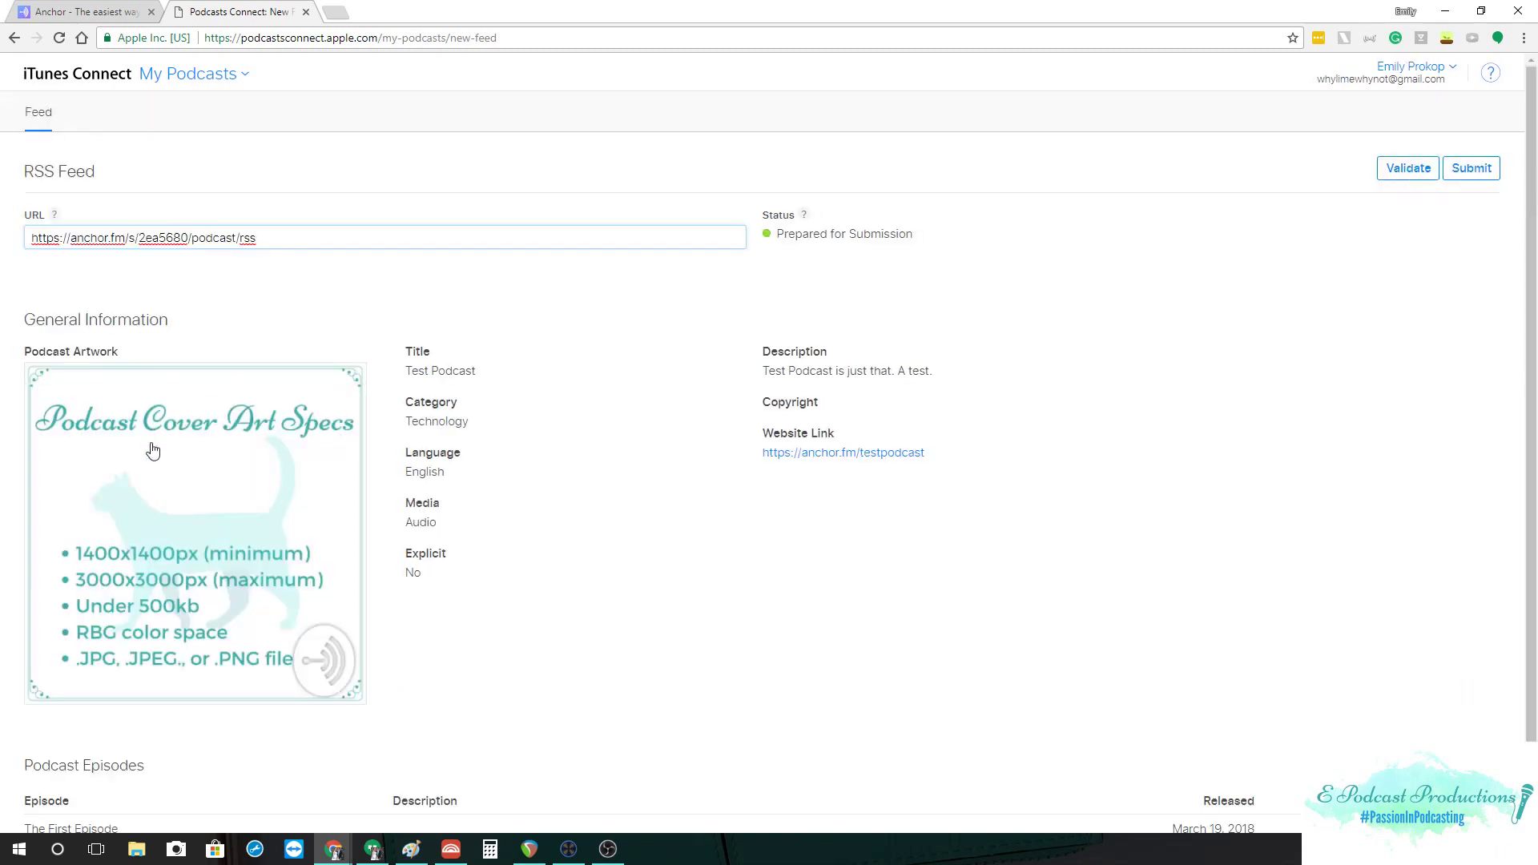
pyautogui.scroll(-1, 545, 478)
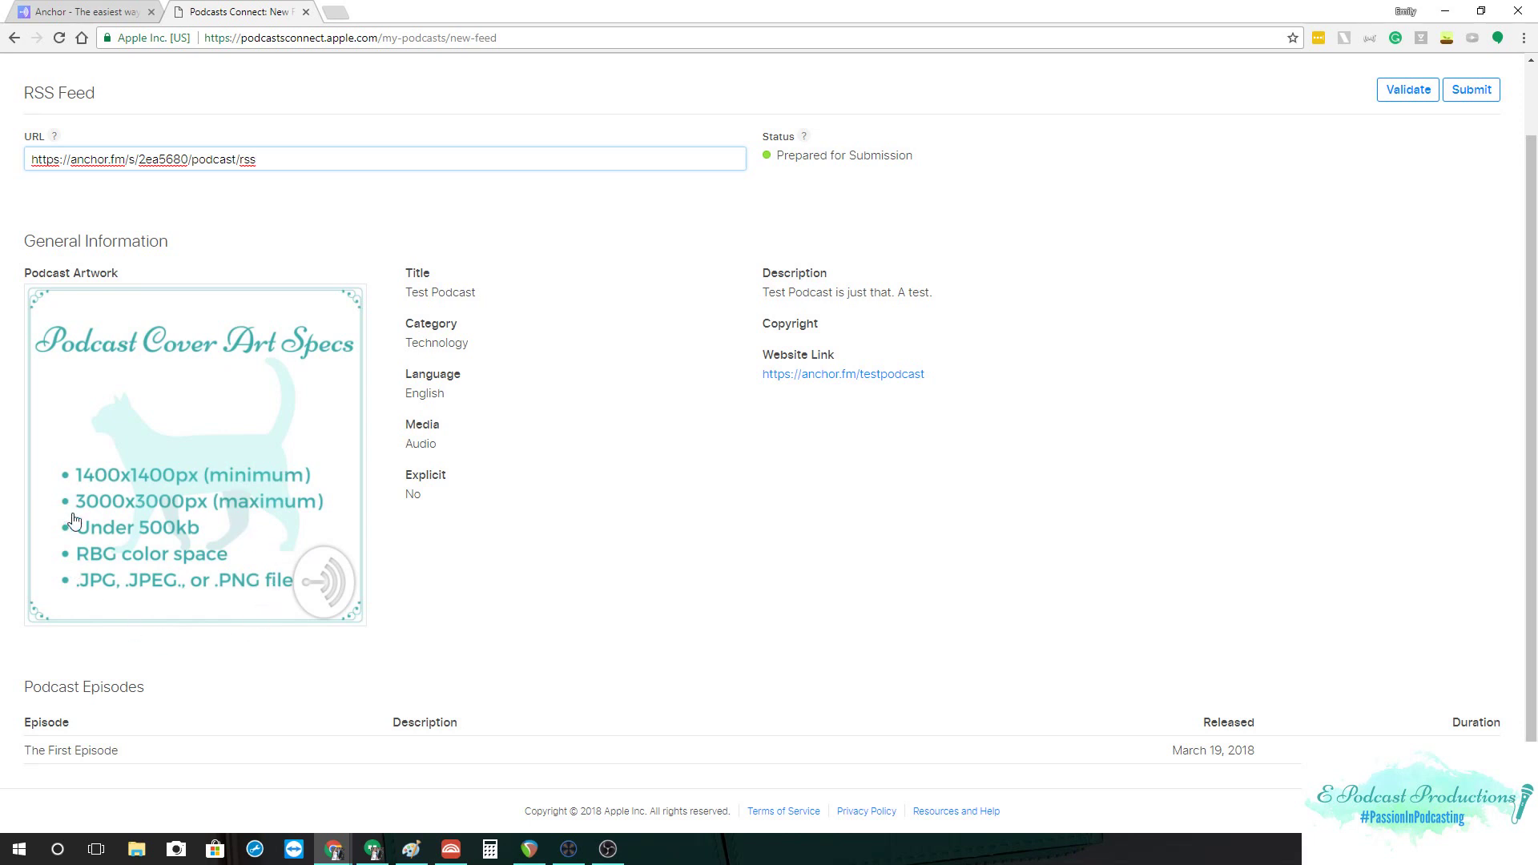
pyautogui.scroll(1, 1169, 310)
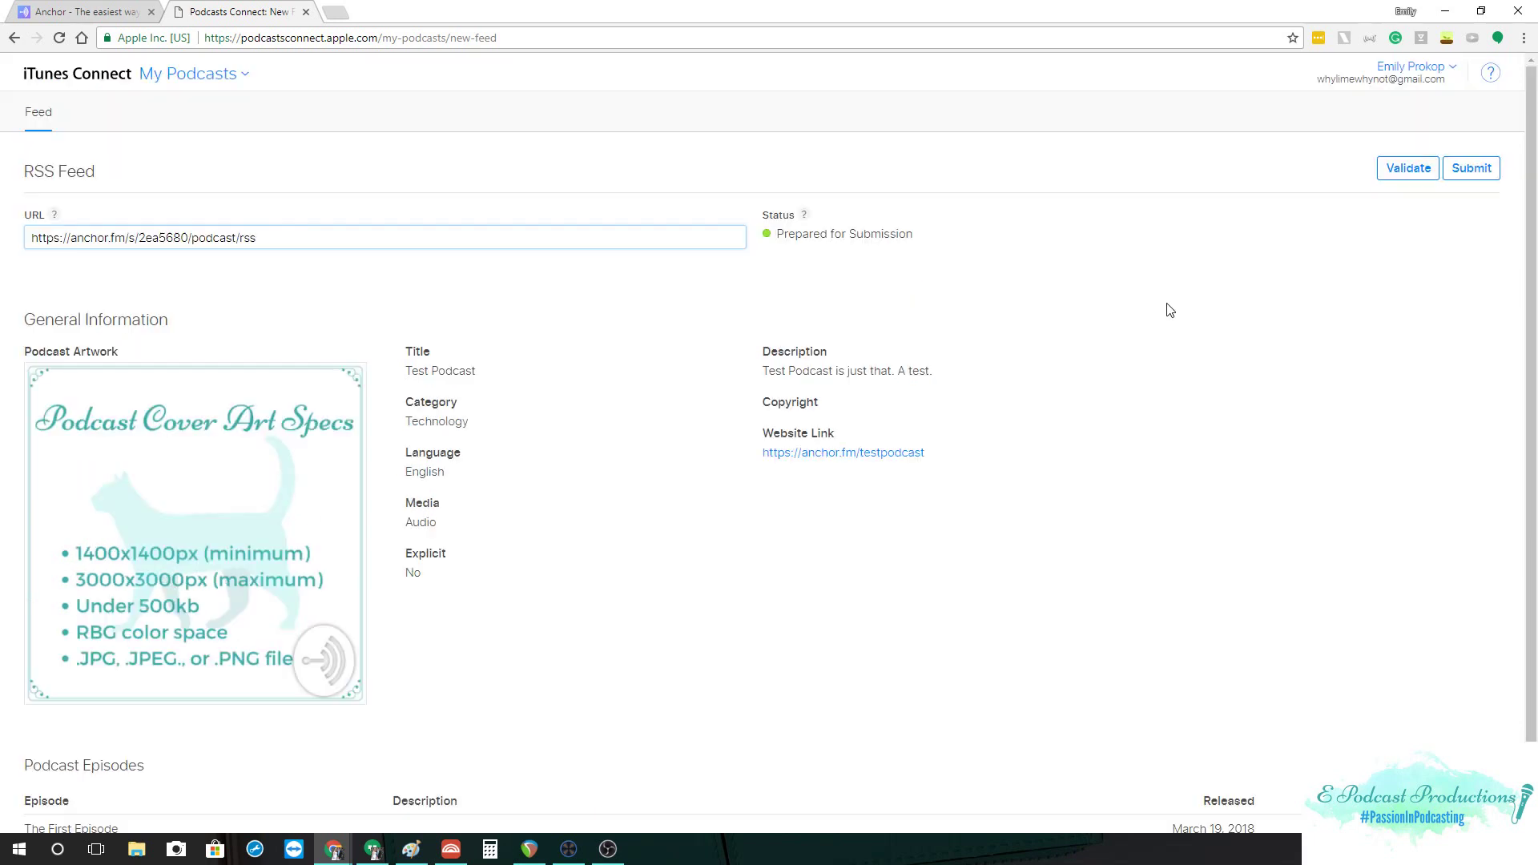